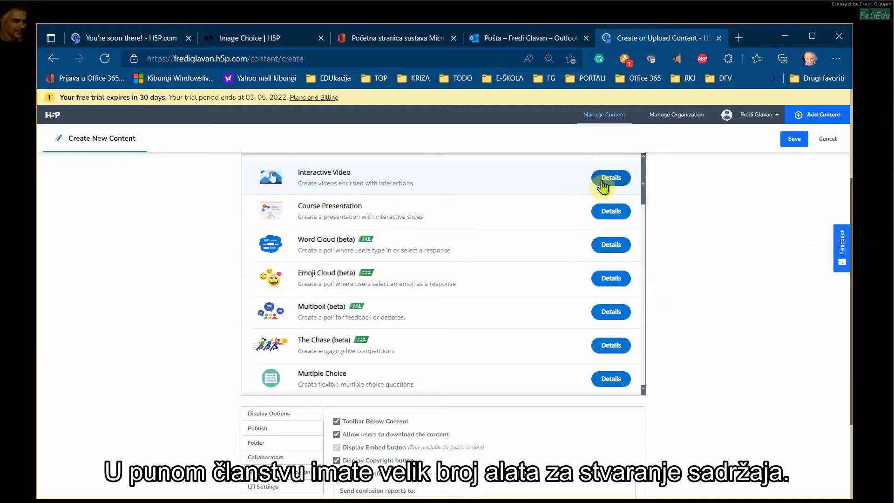
# - Open the content demo of the Interactive Video content type and play its Smoothie example
pyautogui.click(604, 180)
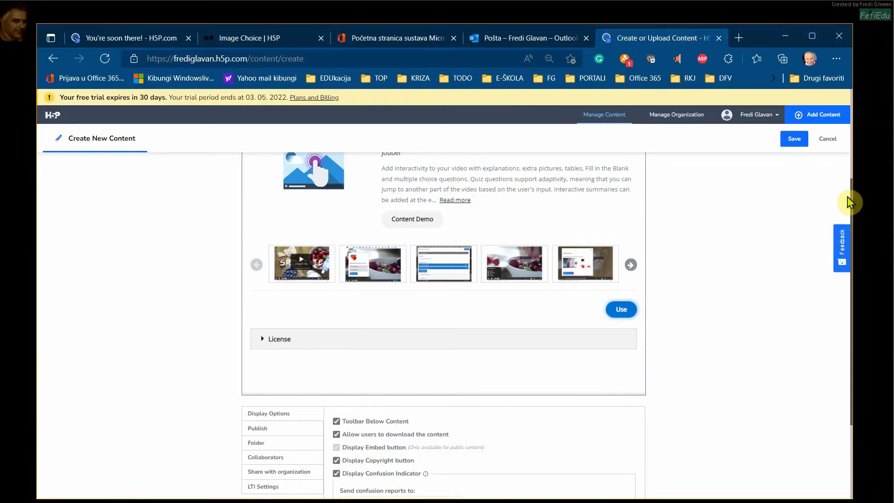
pyautogui.moveTo(852, 204); pyautogui.dragTo(863, 150)
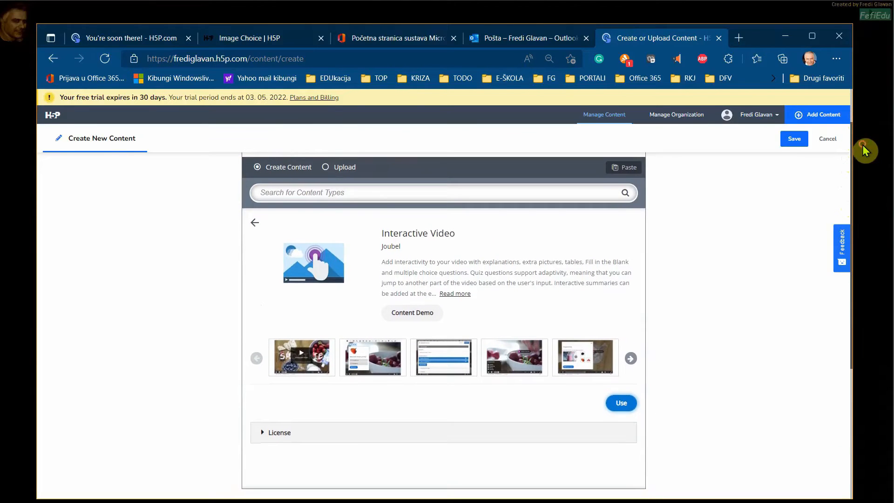
pyautogui.click(410, 313)
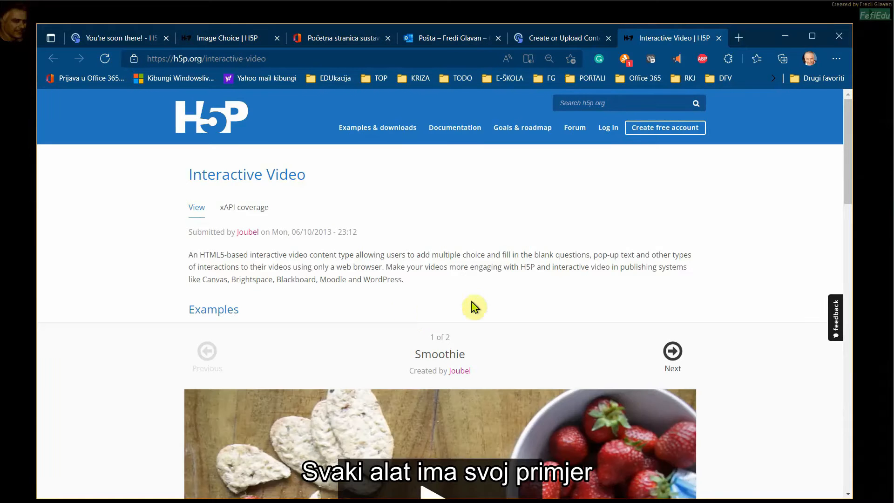
pyautogui.moveTo(848, 166); pyautogui.dragTo(852, 224)
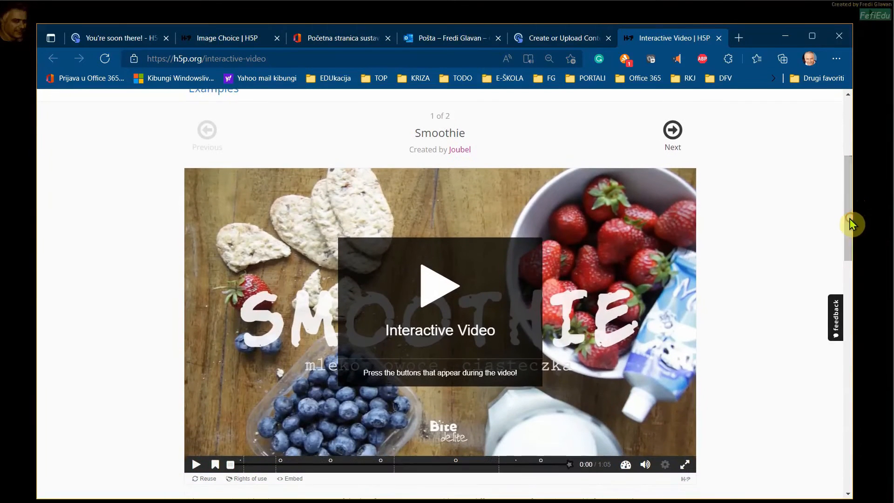
pyautogui.click(431, 292)
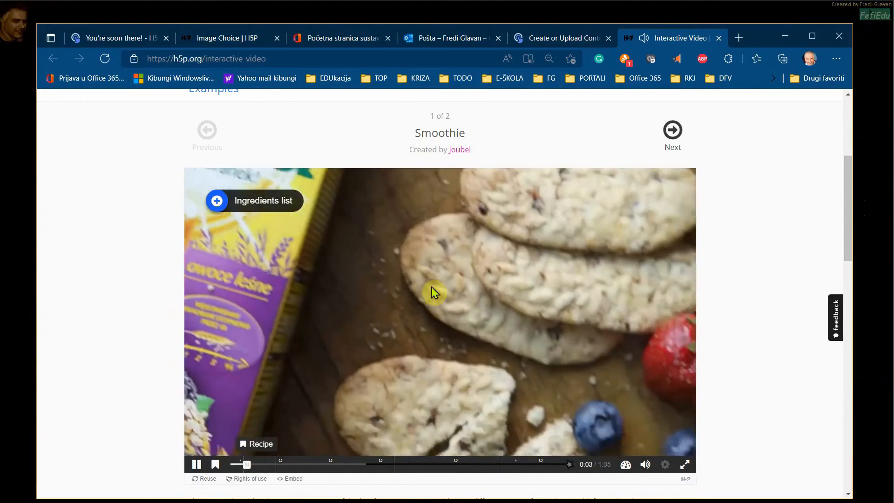
# - View the ingredients list in the Smoothie video and answer its multiple choice quiz with Strawberry, continuing playback
pyautogui.click(218, 203)
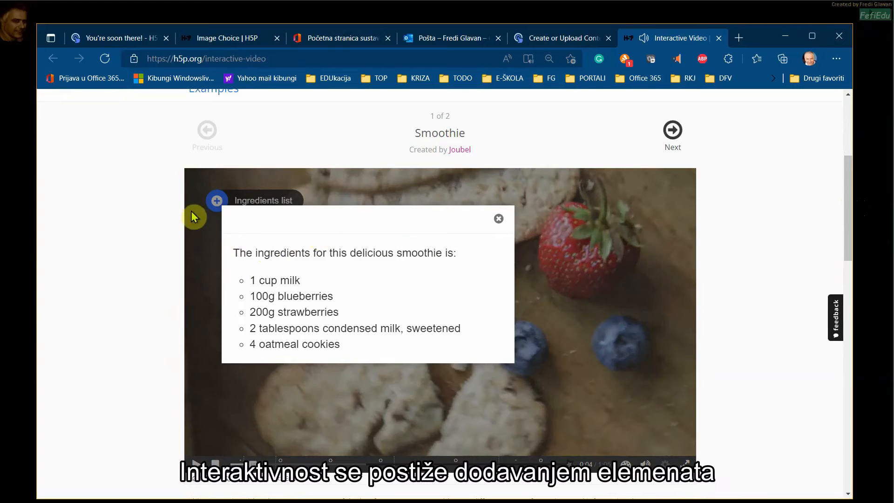
pyautogui.click(499, 219)
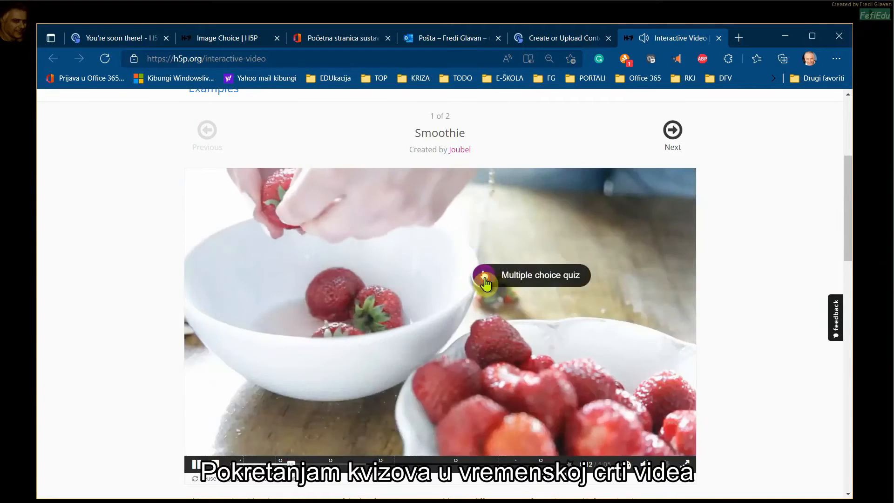
pyautogui.click(485, 277)
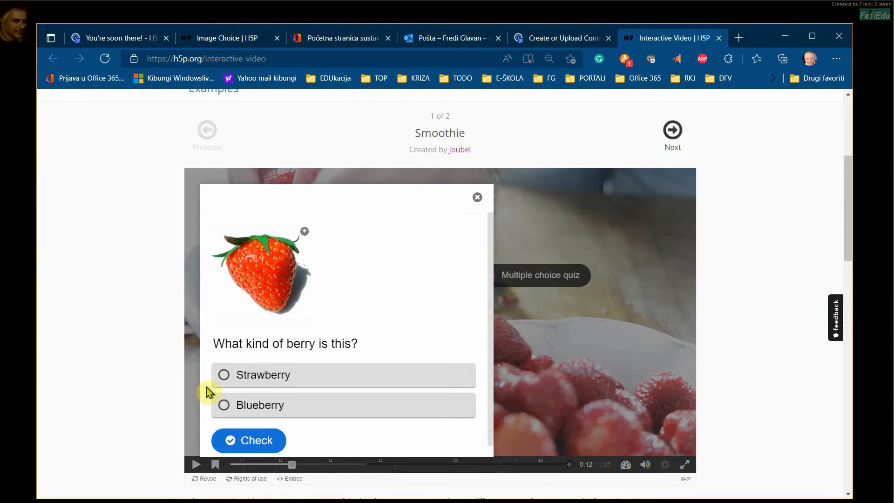
pyautogui.click(229, 374)
pyautogui.click(250, 440)
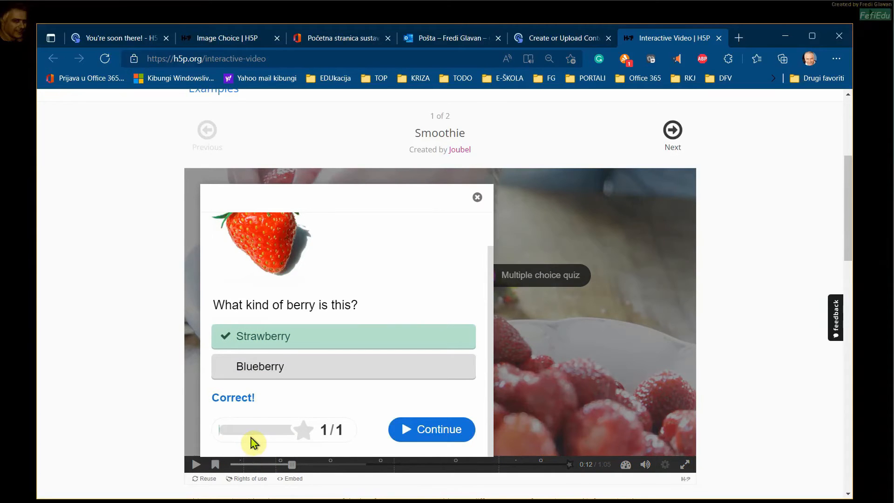
pyautogui.click(421, 436)
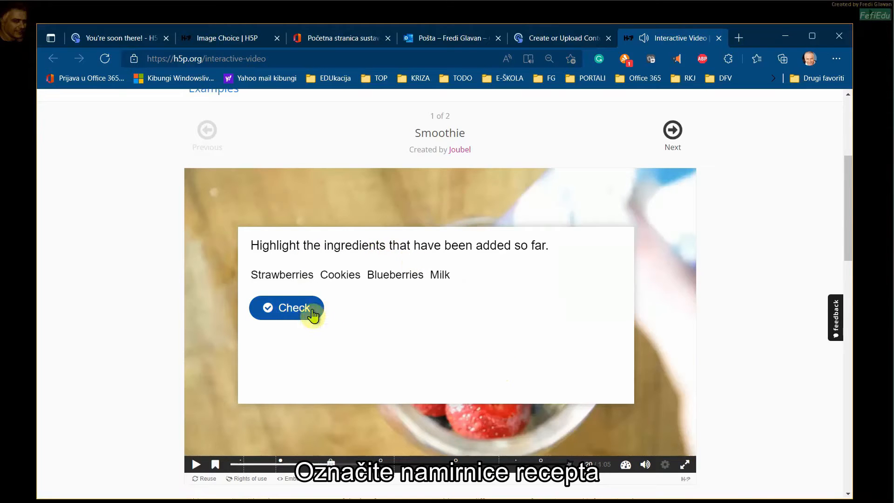
# - Highlight Strawberries, Blueberries and Milk as the ingredients added so far and check the answer
pyautogui.click(285, 281)
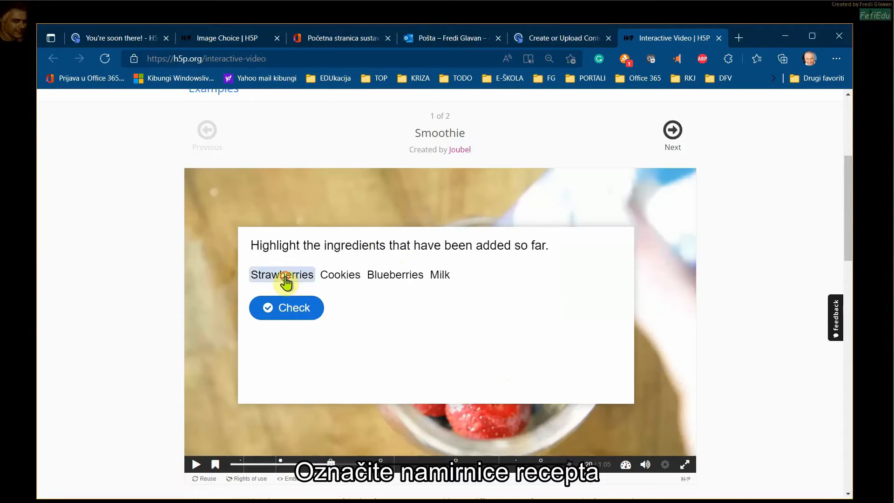
pyautogui.click(398, 282)
pyautogui.click(443, 280)
pyautogui.click(309, 308)
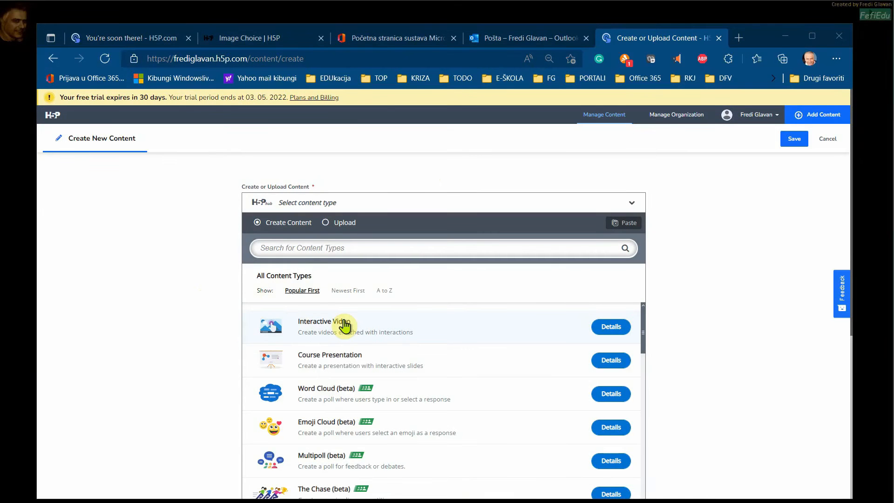
# - Select Interactive Video as the new content's type and go through its introductory tour to the end
pyautogui.click(344, 326)
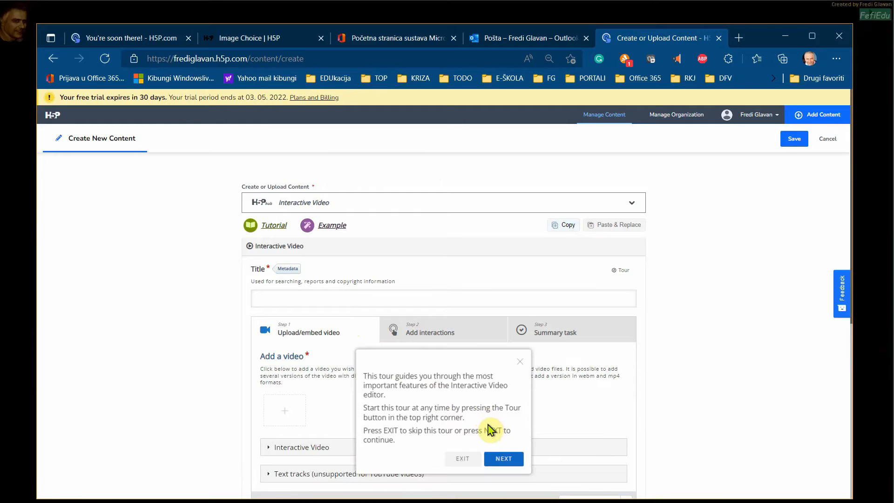
pyautogui.click(507, 459)
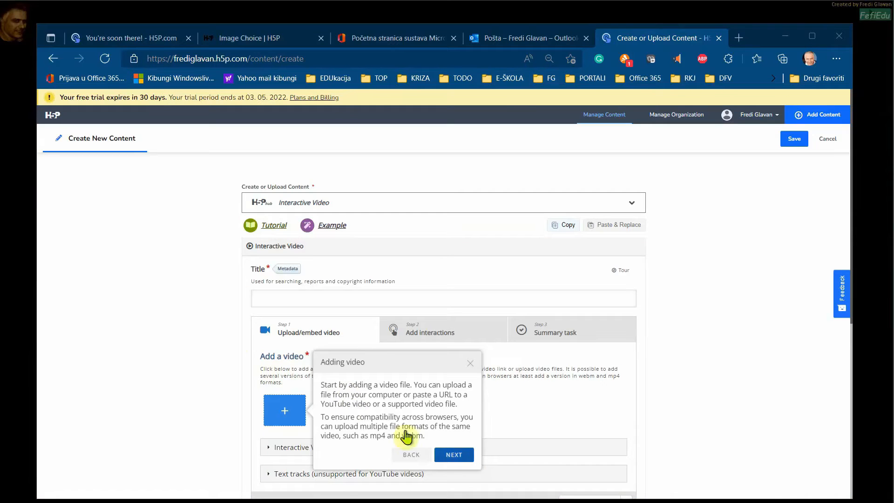
pyautogui.click(454, 455)
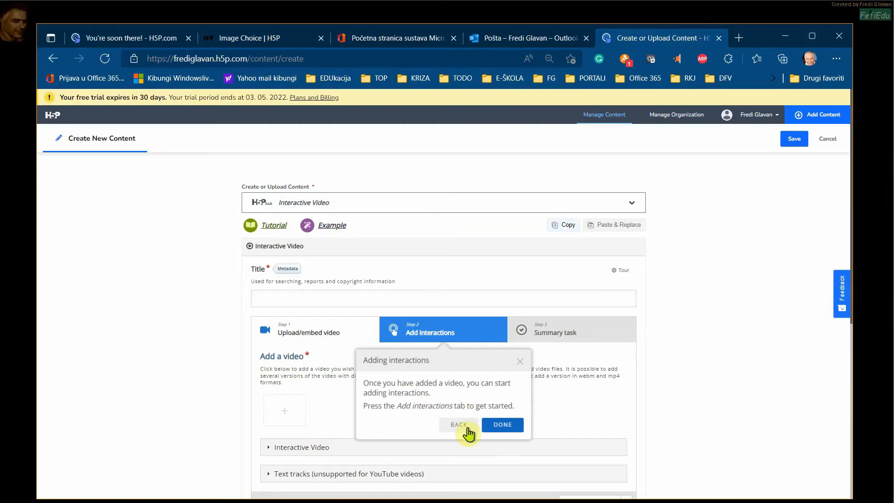
pyautogui.click(497, 425)
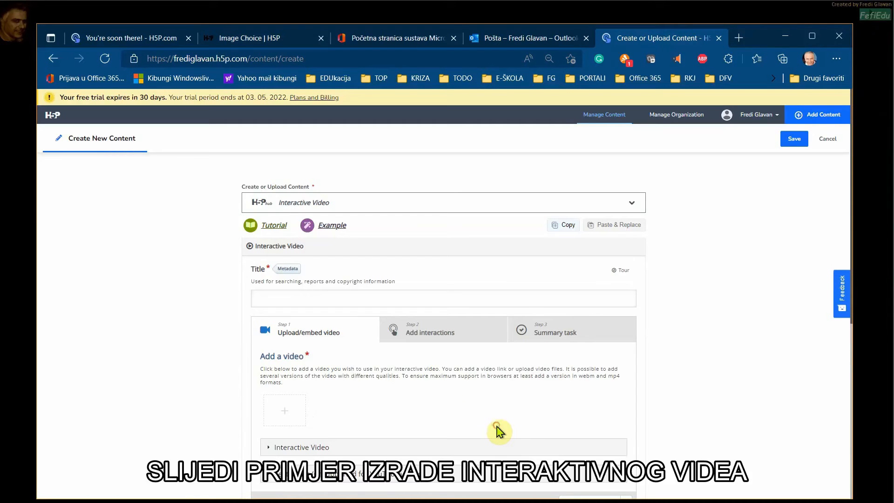
# - Upload the Eratosthenes MP4 file from the prez(H5P) folder as the interactive video's source
pyautogui.click(285, 411)
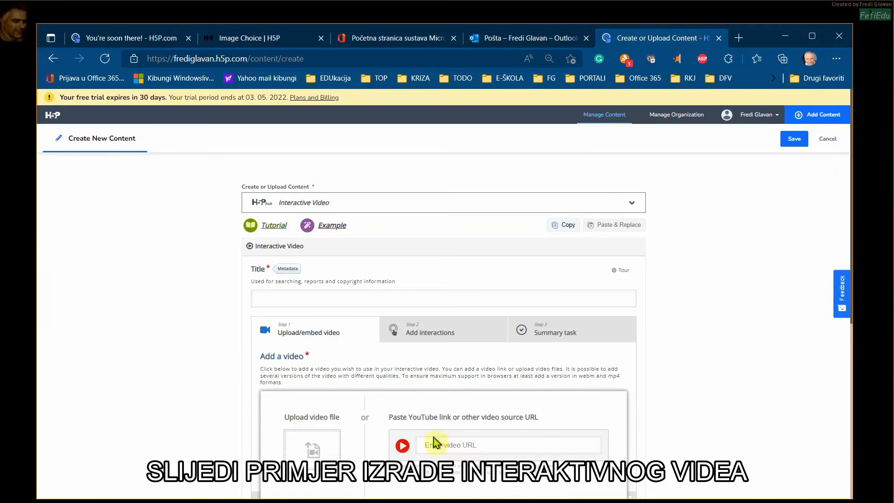
pyautogui.click(335, 448)
pyautogui.click(285, 108)
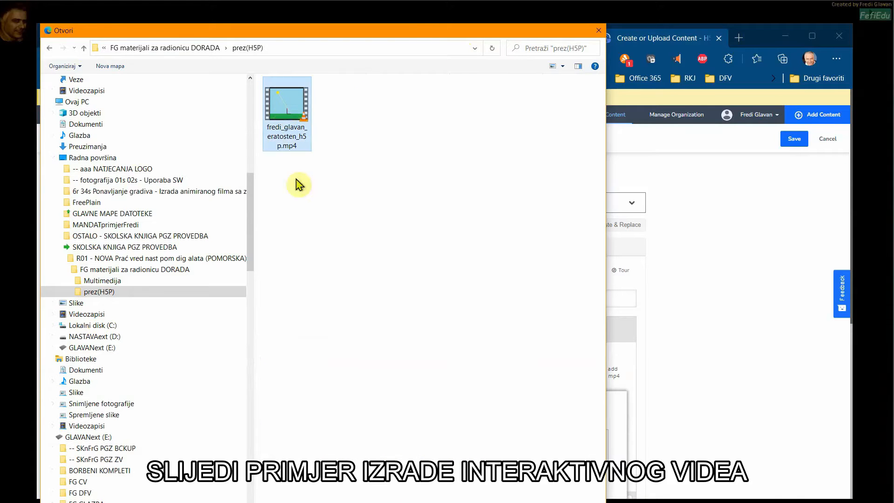
pyautogui.click(512, 502)
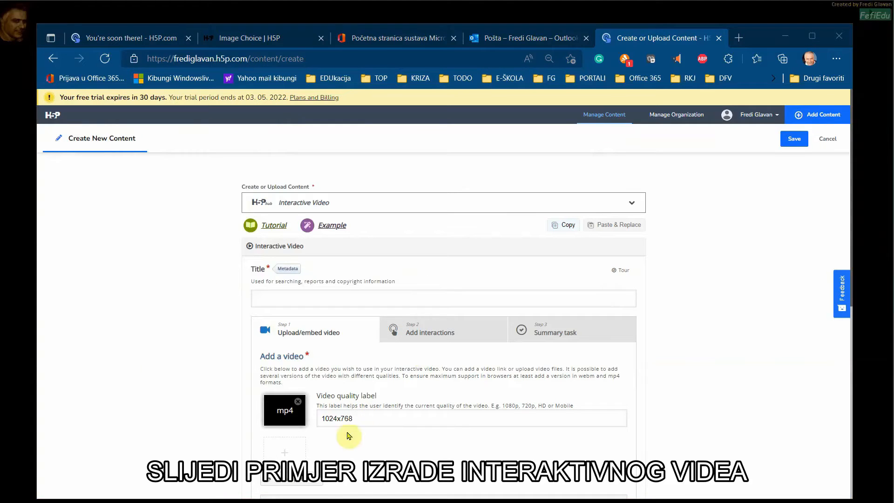
# - Set the video quality label to "1024x768 kvaliteta" and the content title to "Eratostenova sjena i opseg Zemlje"
pyautogui.click(360, 417)
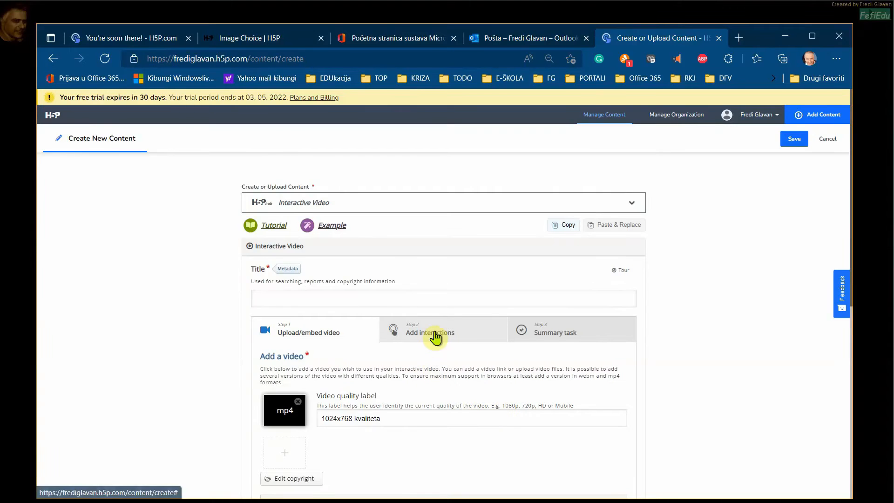
pyautogui.scroll(-1, 350, 422)
pyautogui.scroll(-2, 350, 422)
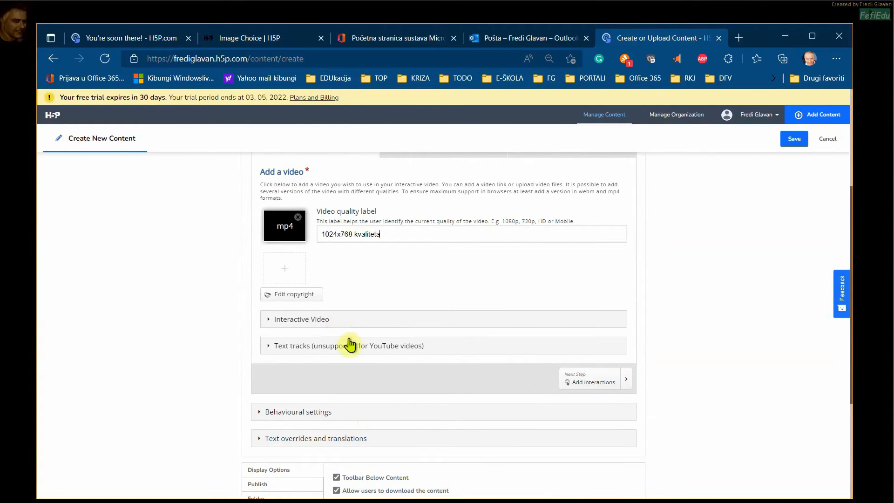
pyautogui.scroll(-1, 357, 353)
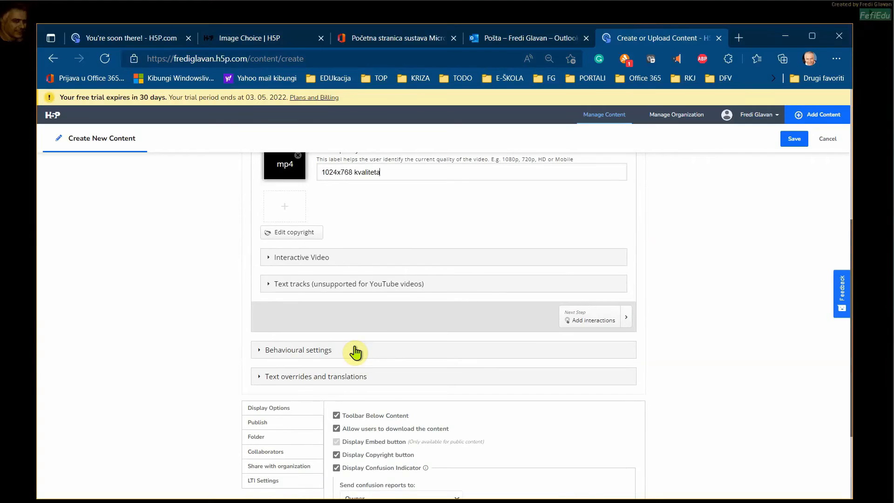
pyautogui.scroll(-1, 356, 353)
pyautogui.scroll(5, 356, 352)
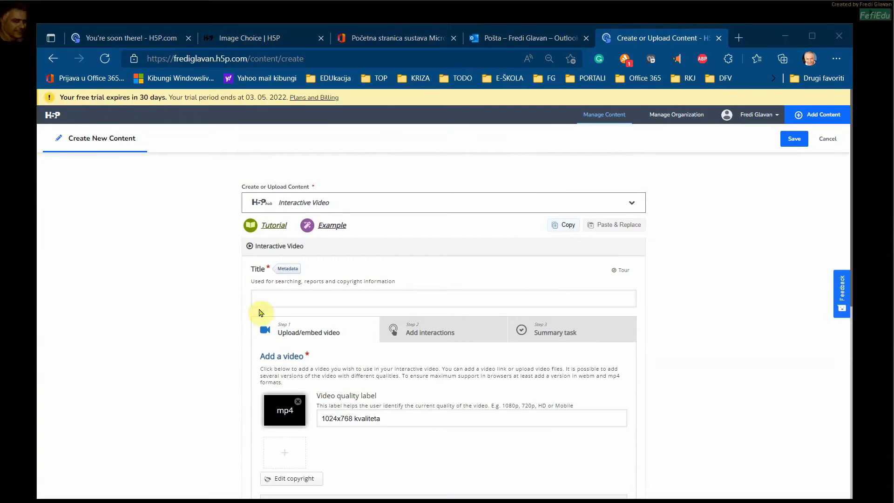
pyautogui.click(269, 297)
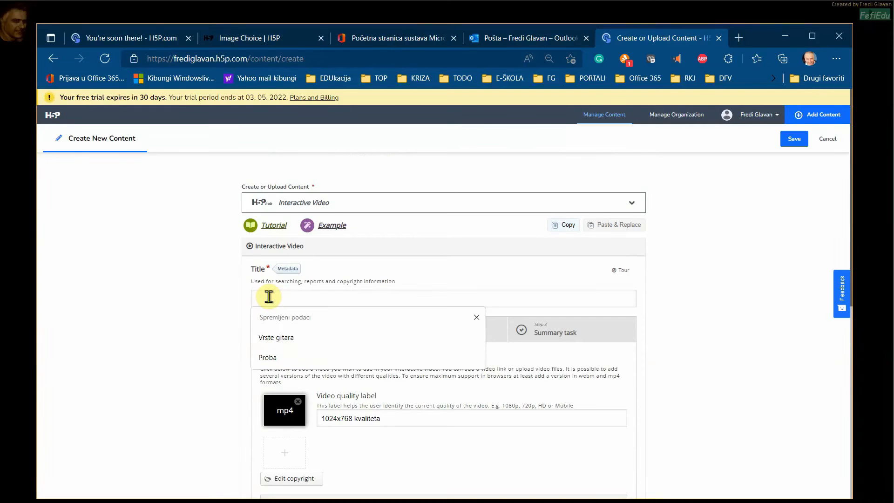
pyautogui.write('Eratostenova sjena i opseg Zemlje')
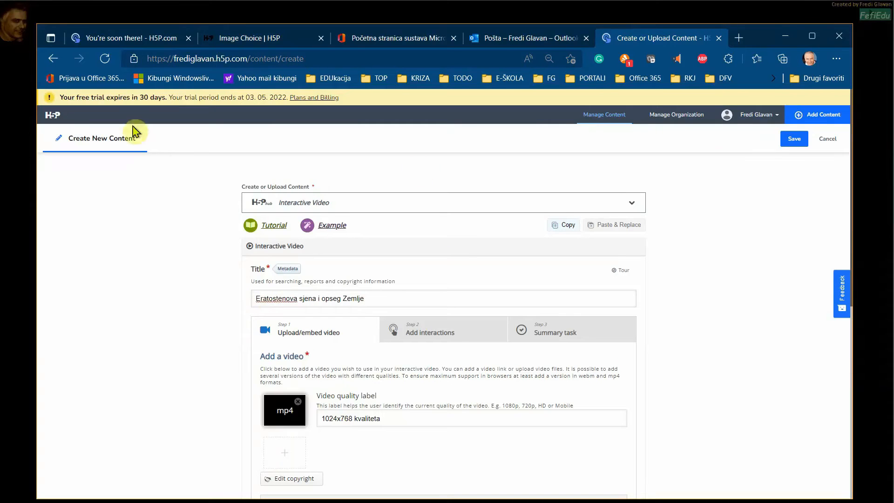
# - Position the video at about 0:04, where the sun is directly above the stick, and place a multiple choice interaction on it
pyautogui.click(437, 333)
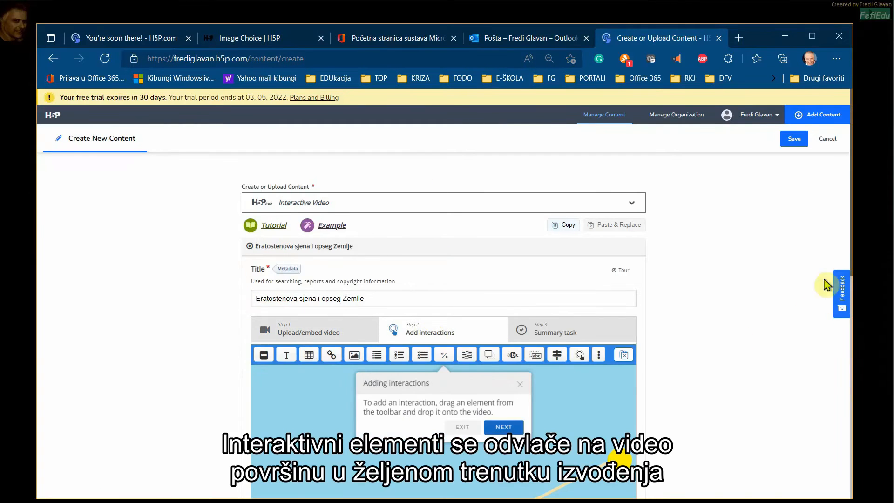
pyautogui.scroll(-3, 661, 406)
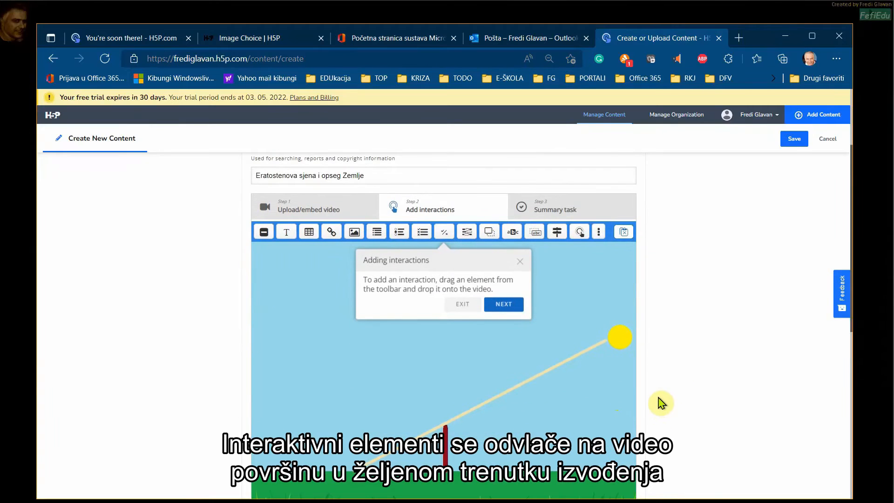
pyautogui.scroll(-2, 663, 404)
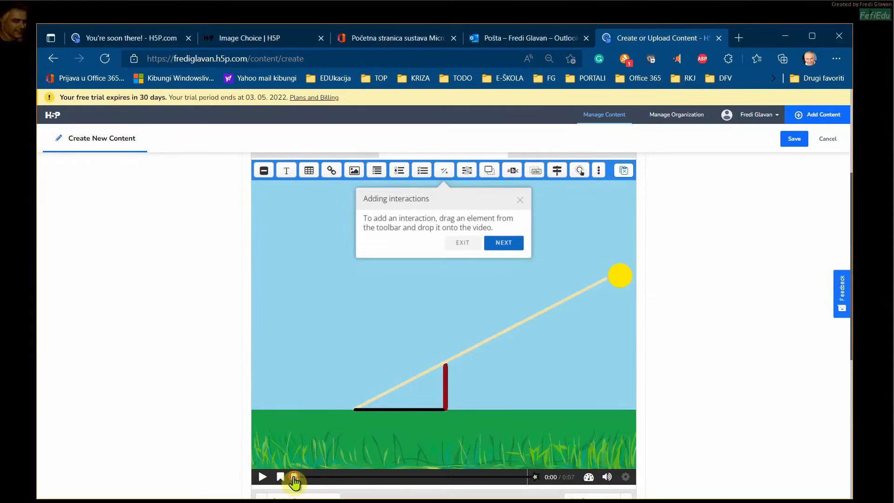
pyautogui.moveTo(324, 484); pyautogui.dragTo(388, 487)
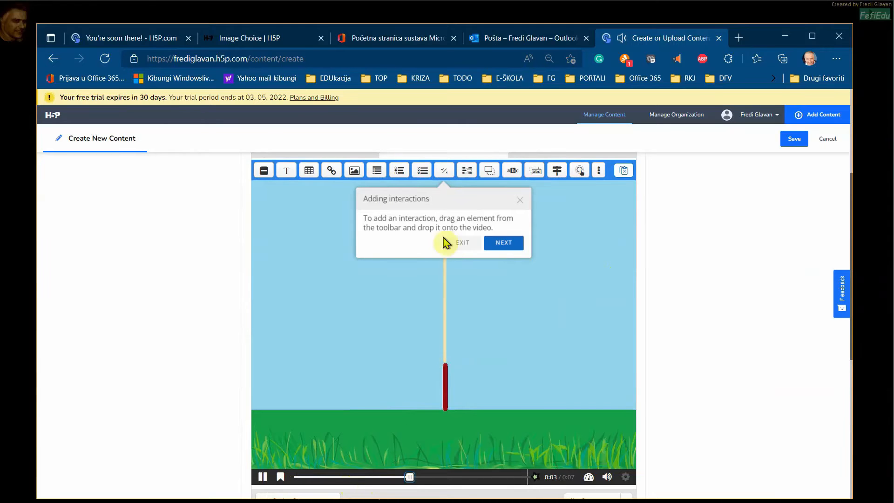
pyautogui.click(263, 477)
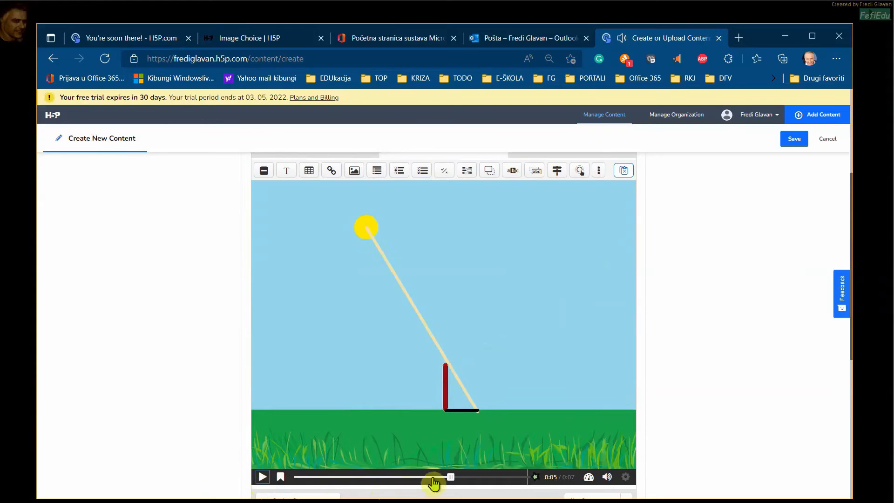
pyautogui.moveTo(448, 486); pyautogui.dragTo(415, 484)
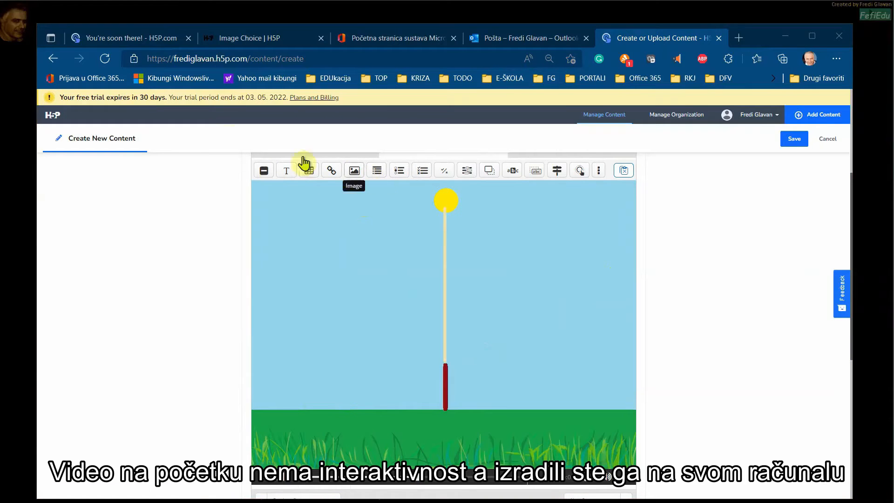
pyautogui.moveTo(424, 176); pyautogui.dragTo(434, 279)
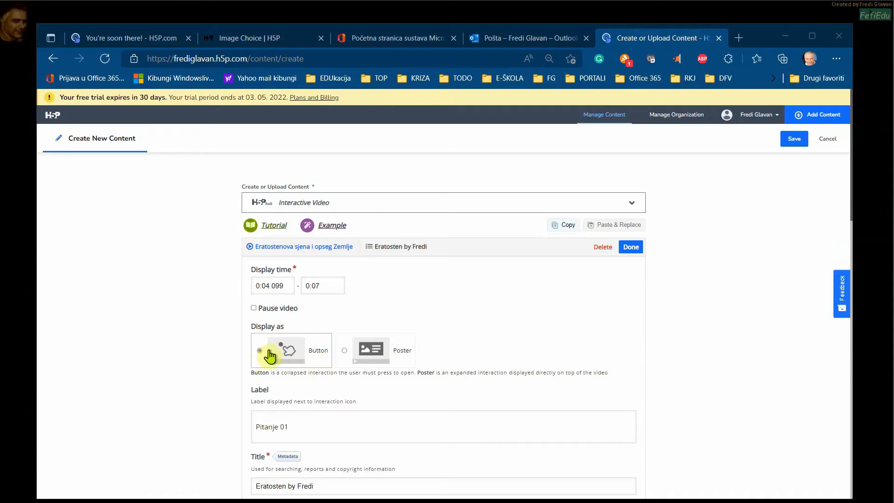
# - Review the multiple choice interaction's display mode, its "Pitanje 01" label, and its title and question fields
pyautogui.moveTo(271, 373); pyautogui.dragTo(406, 370)
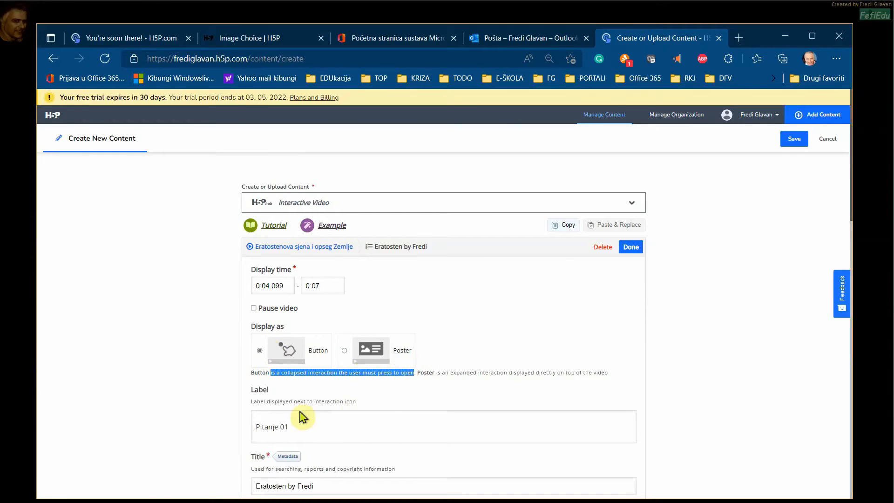
pyautogui.scroll(-1, 297, 412)
pyautogui.click(290, 365)
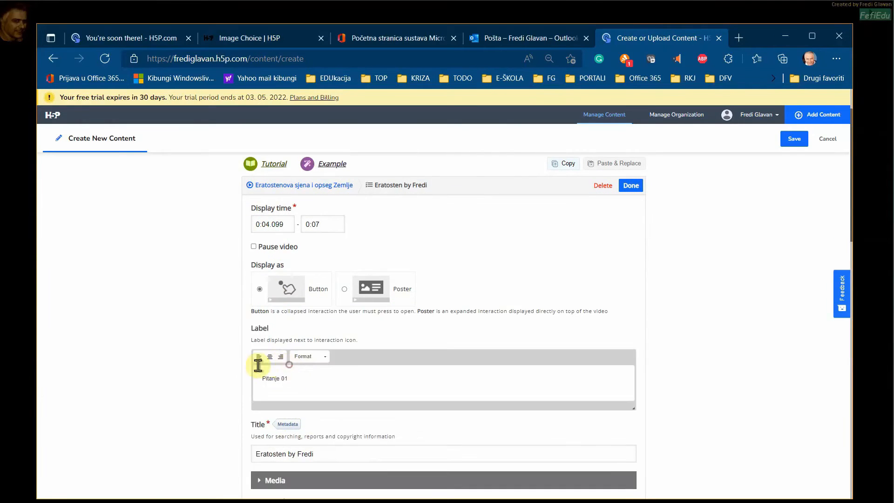
pyautogui.moveTo(289, 377); pyautogui.dragTo(236, 369)
pyautogui.scroll(-3, 236, 369)
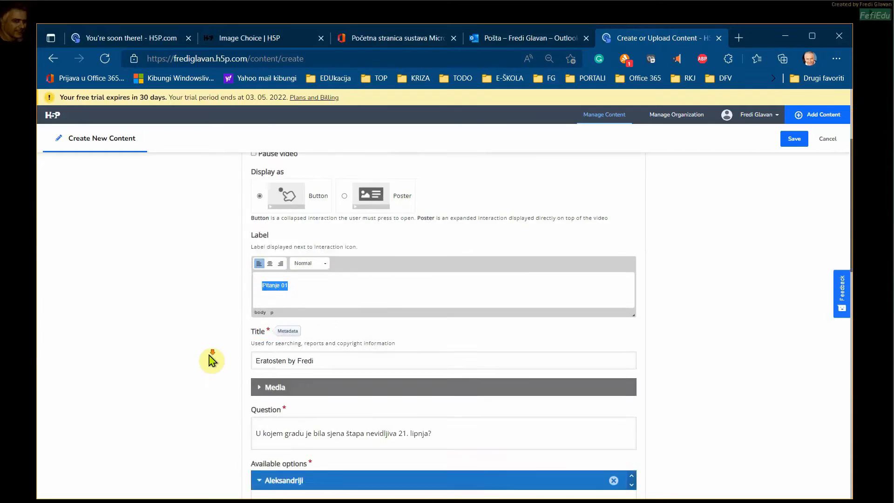
# - Check the question text "U kojem gradu je bila sjena štapa nevidljiva 21. lipnja?" and enter "Aleksandriji" as the first answer option
pyautogui.click(296, 341)
pyautogui.click(408, 326)
pyautogui.moveTo(261, 323); pyautogui.dragTo(401, 325)
pyautogui.click(418, 326)
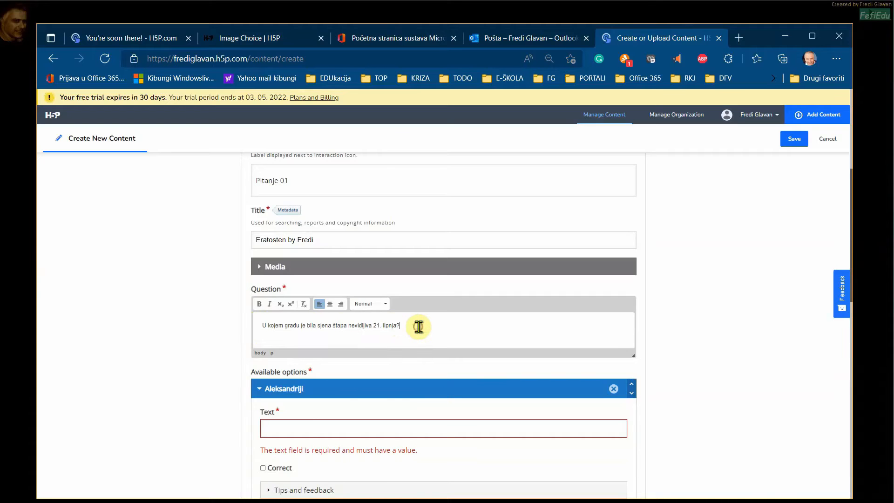
pyautogui.click(295, 426)
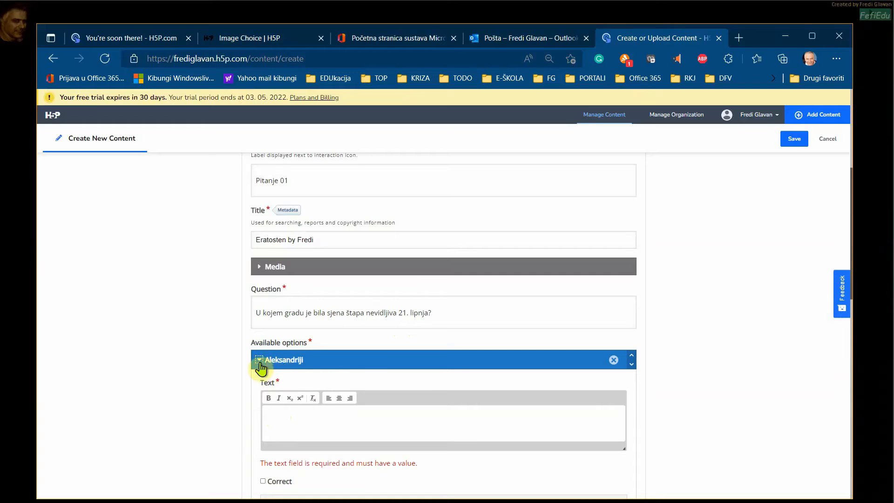
pyautogui.click(289, 421)
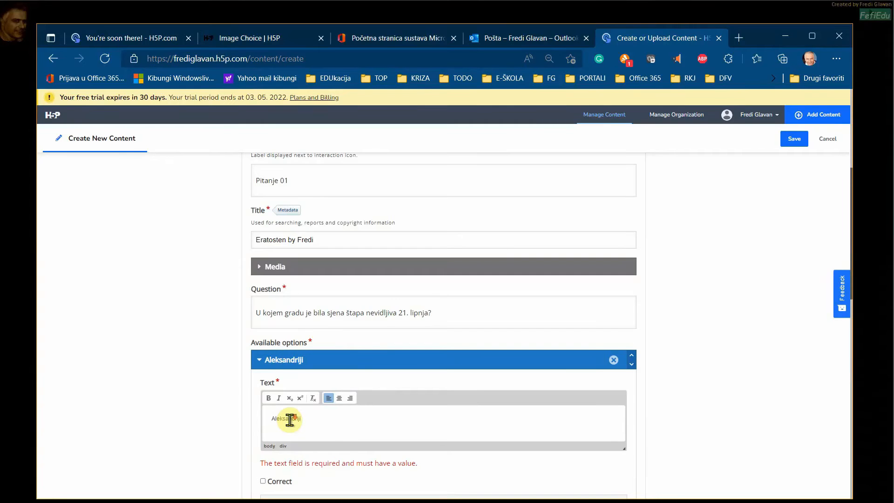
# - Enter "Sijeni" as the second answer option and mark it as the correct one
pyautogui.scroll(-3, 290, 420)
pyautogui.click(278, 452)
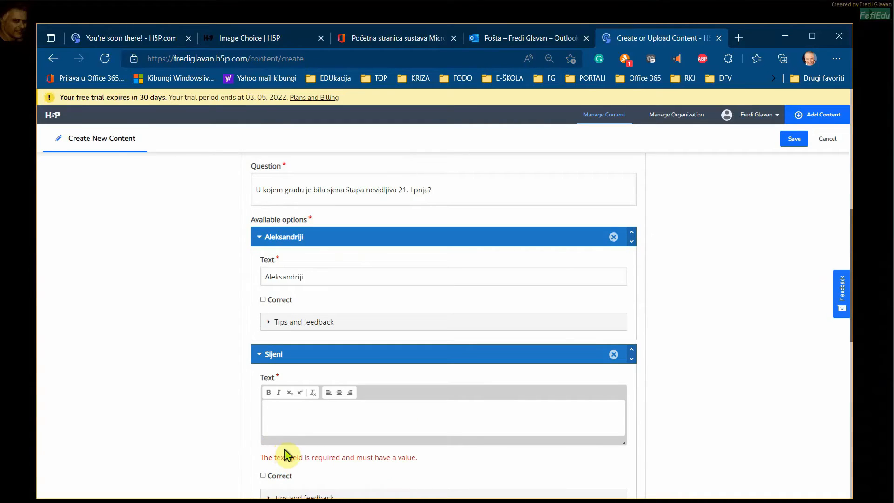
pyautogui.click(282, 405)
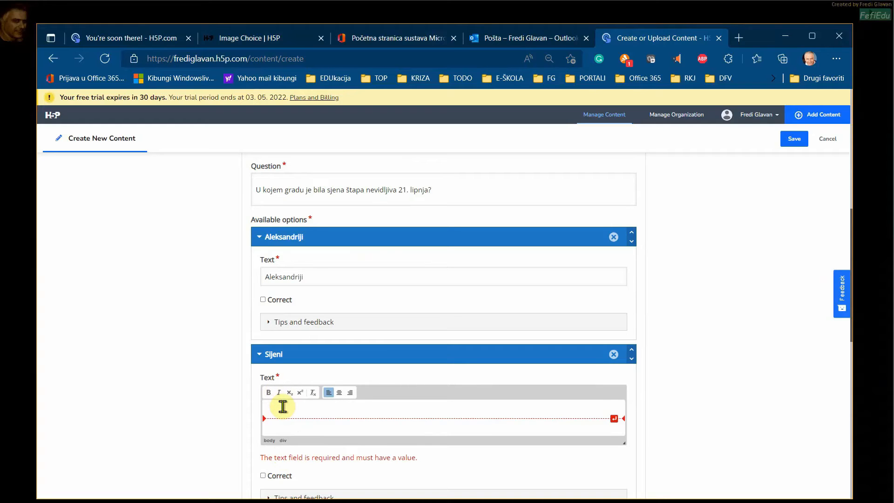
pyautogui.write('Sijeni')
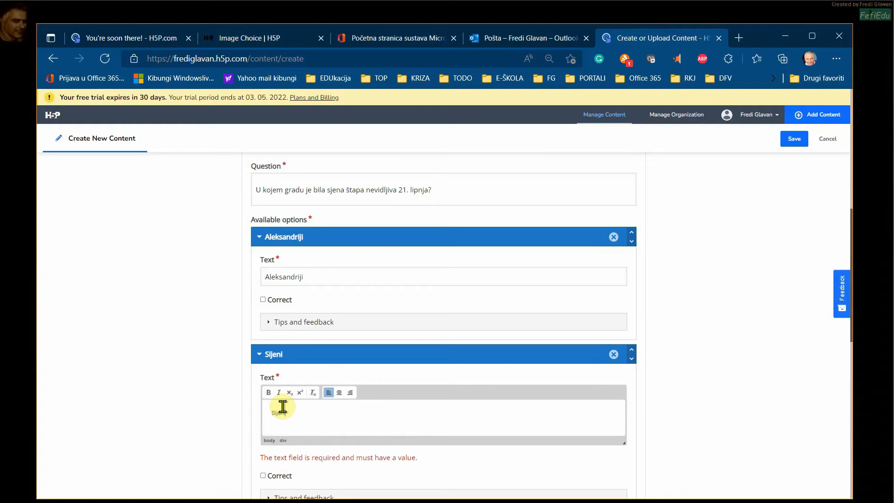
pyautogui.click(263, 475)
# - Finish the multiple choice interaction and move its "Pitanje 01" button up beside the sun's ray, just below the sun
pyautogui.scroll(-3, 342, 396)
pyautogui.scroll(-1, 347, 401)
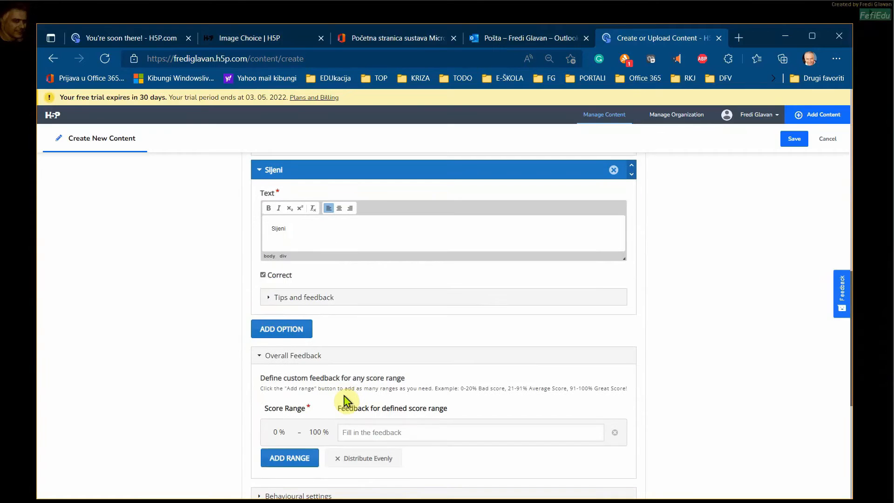
pyautogui.scroll(-1, 317, 391)
pyautogui.scroll(-2, 305, 374)
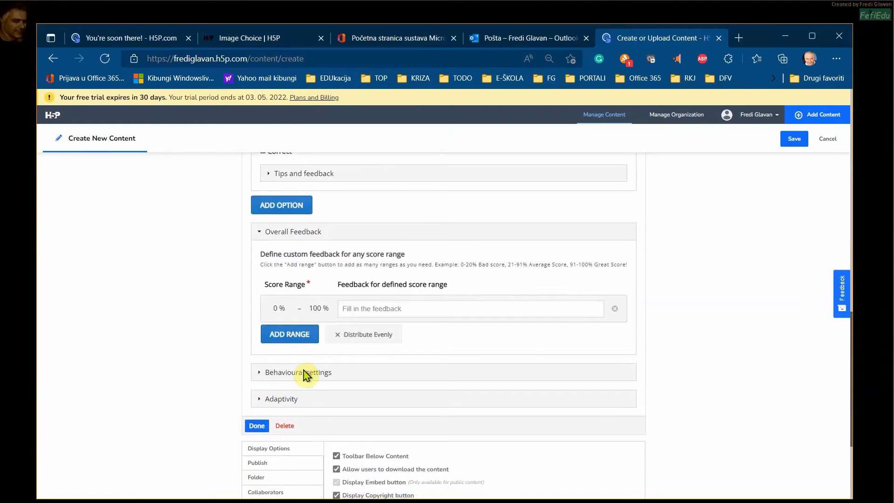
pyautogui.click(256, 366)
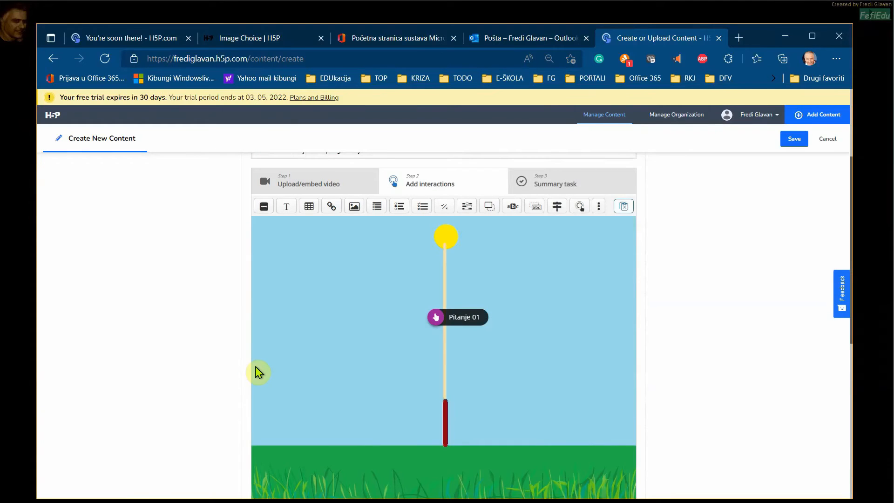
pyautogui.moveTo(453, 326); pyautogui.dragTo(489, 270)
# - Check the placed interaction on the video and save the new interactive video content
pyautogui.scroll(-1, 483, 342)
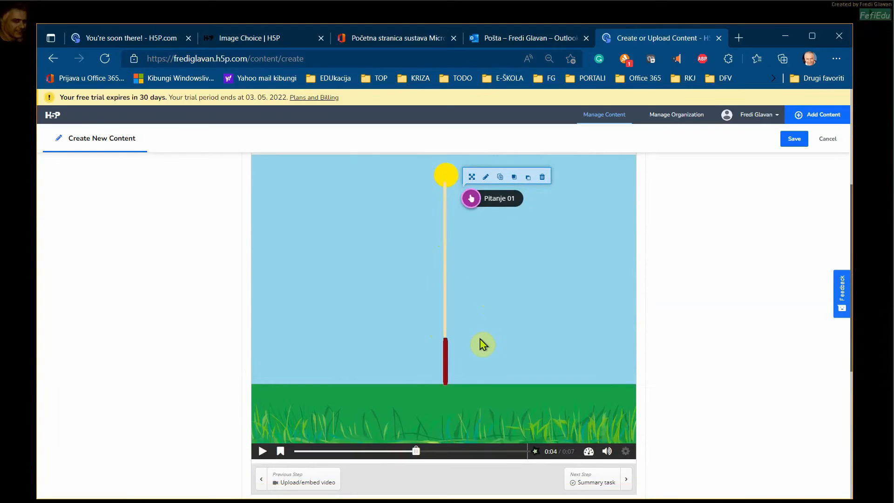
pyautogui.scroll(1, 483, 344)
pyautogui.scroll(-2, 483, 345)
pyautogui.scroll(3, 483, 349)
pyautogui.click(794, 138)
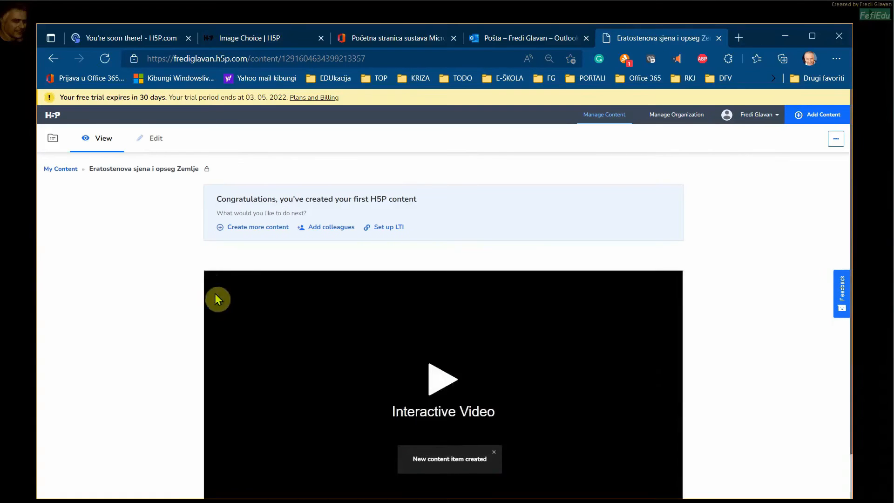
# - Play the saved video, answer the "Pitanje 01" question with "Sijeni", check the answer, and continue to the end summary
pyautogui.scroll(-3, 208, 284)
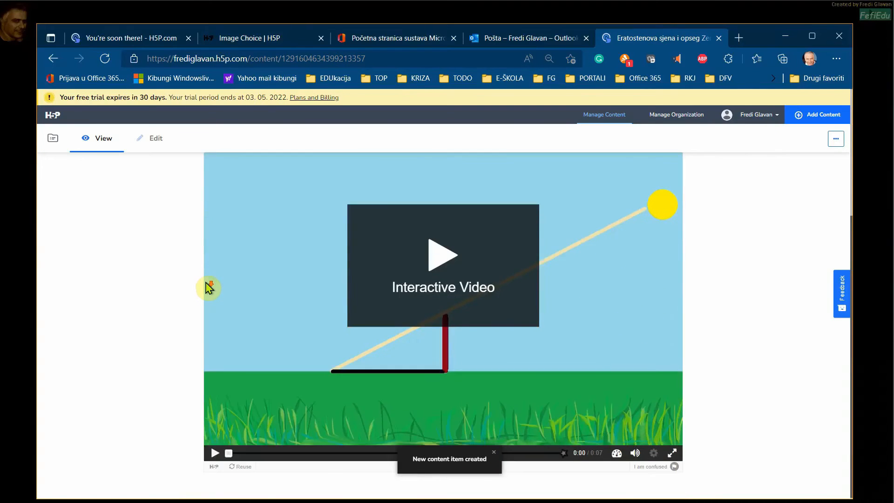
pyautogui.click(472, 246)
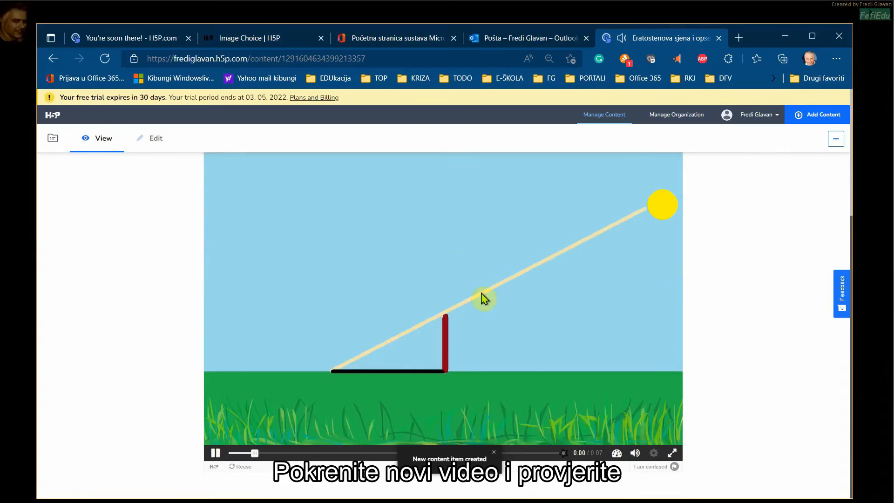
pyautogui.scroll(2, 503, 303)
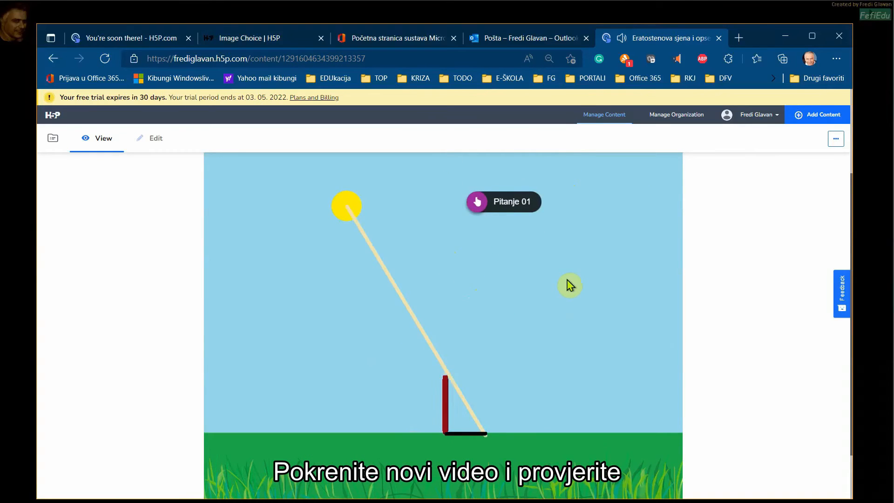
pyautogui.click(477, 207)
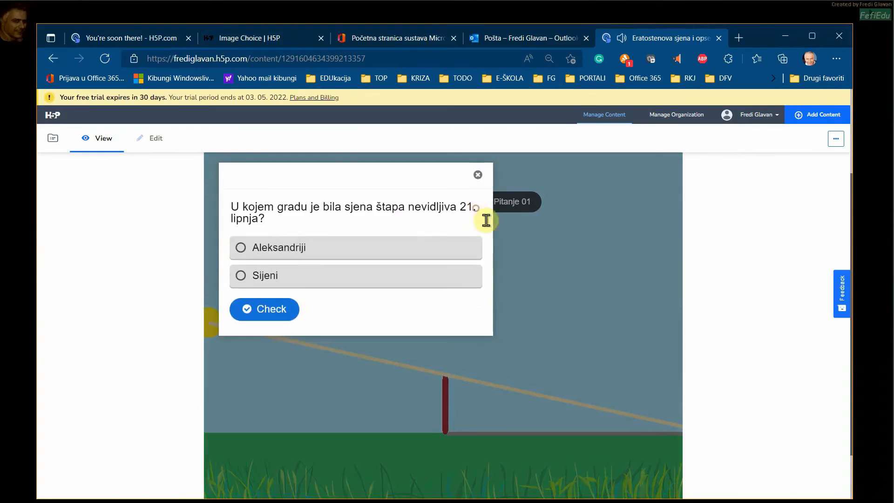
pyautogui.click(240, 278)
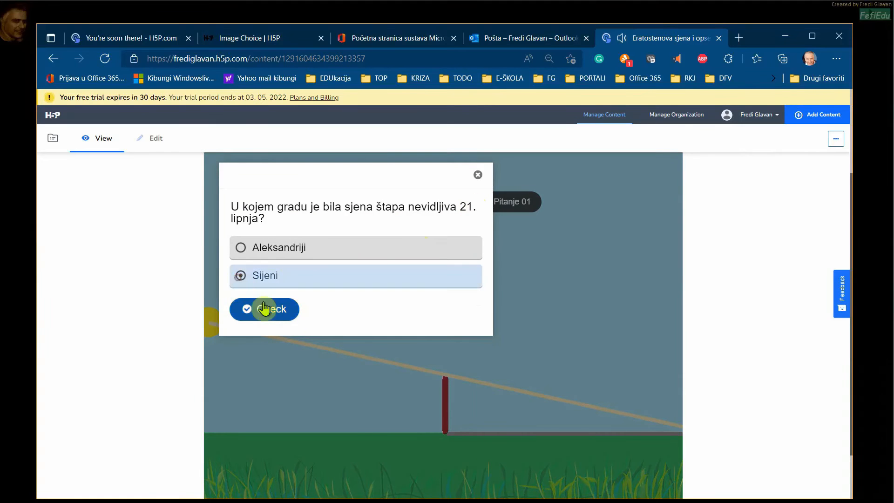
pyautogui.click(271, 311)
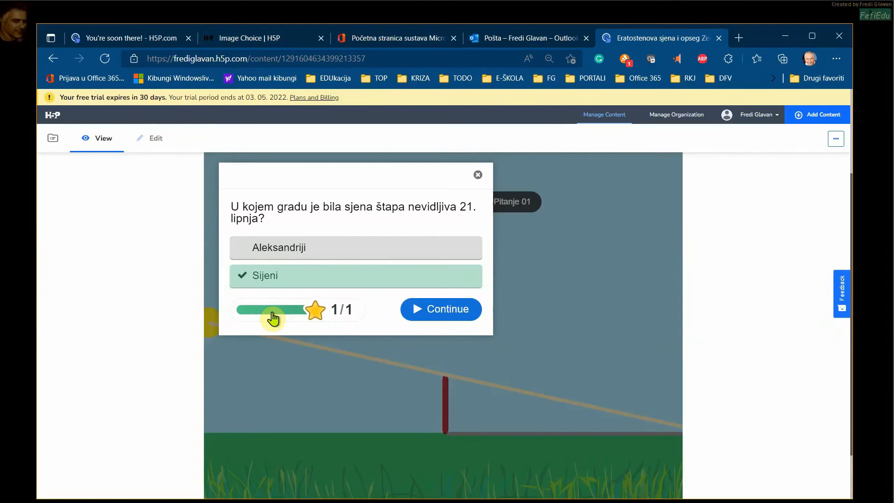
pyautogui.click(433, 313)
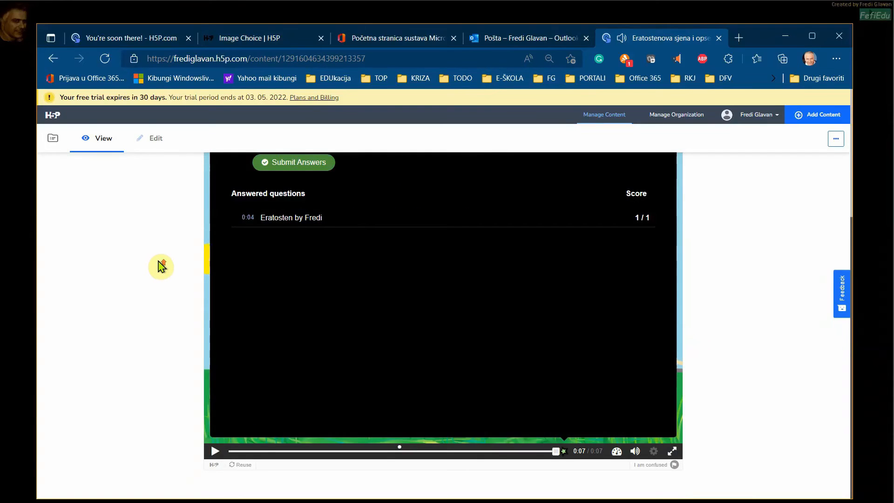
pyautogui.scroll(2, 160, 267)
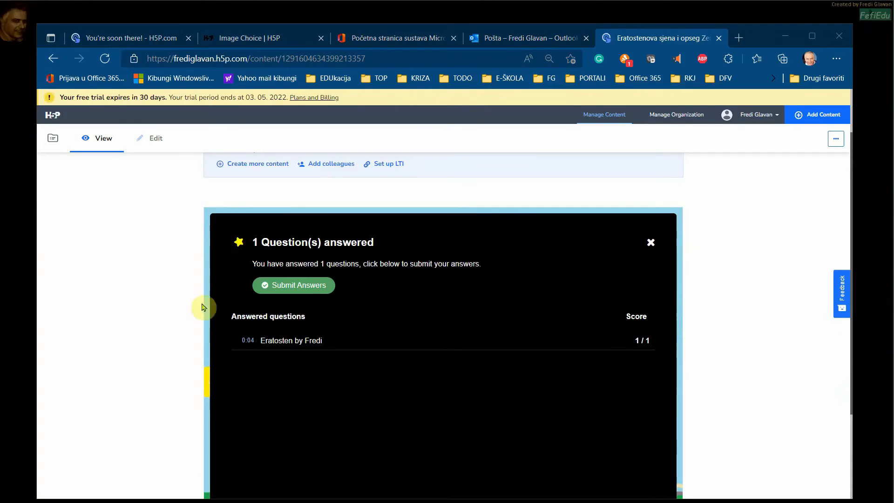
# - Reopen the Eratosthenes content for editing and go to its Add interactions step
pyautogui.click(139, 144)
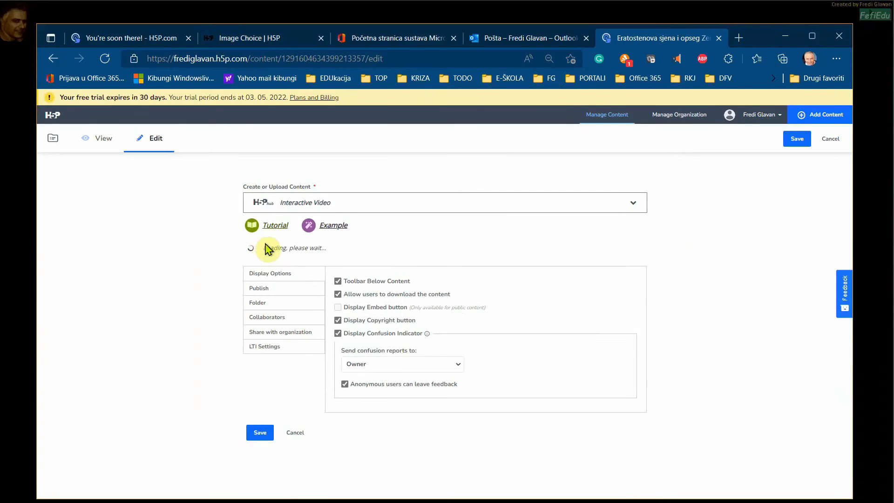
pyautogui.scroll(-2, 289, 247)
pyautogui.scroll(1, 292, 248)
pyautogui.scroll(1, 292, 253)
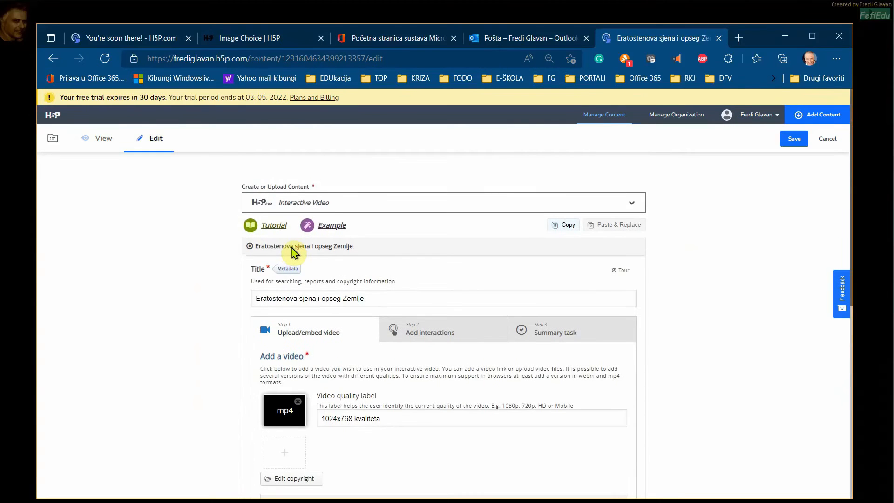
pyautogui.scroll(-2, 302, 257)
pyautogui.scroll(-3, 301, 258)
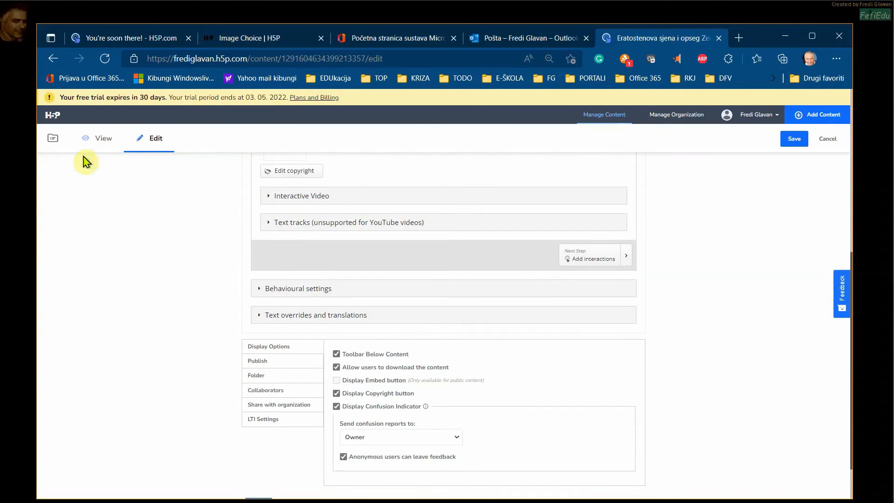
pyautogui.scroll(4, 280, 242)
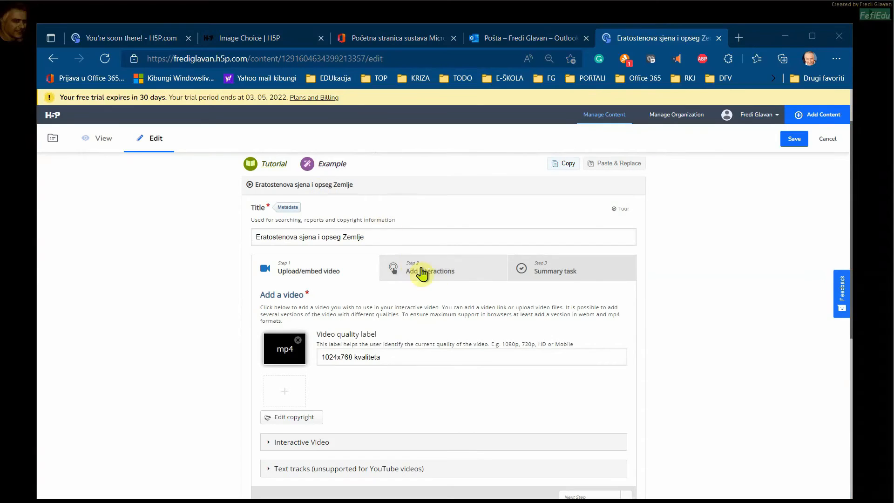
pyautogui.click(483, 272)
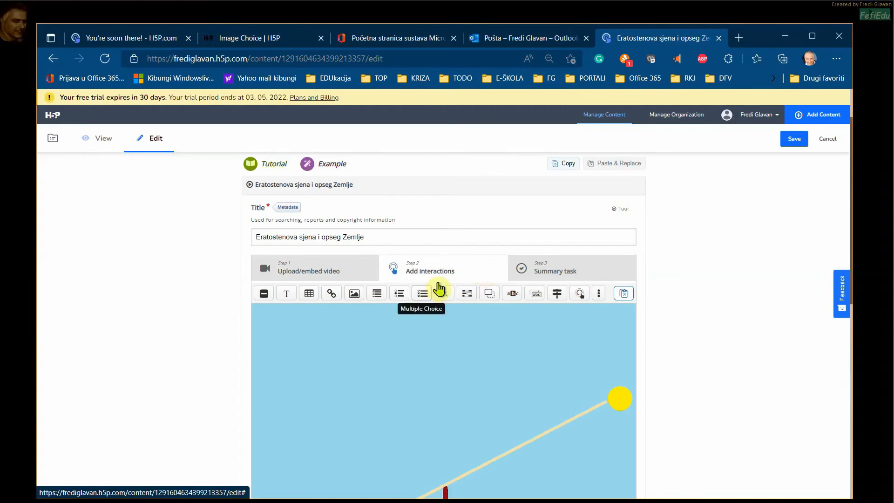
# - Play the video in the interactions editor and pause it at about 0:04, while the "Pitanje 01" button is showing
pyautogui.scroll(-2, 393, 301)
pyautogui.scroll(-2, 406, 289)
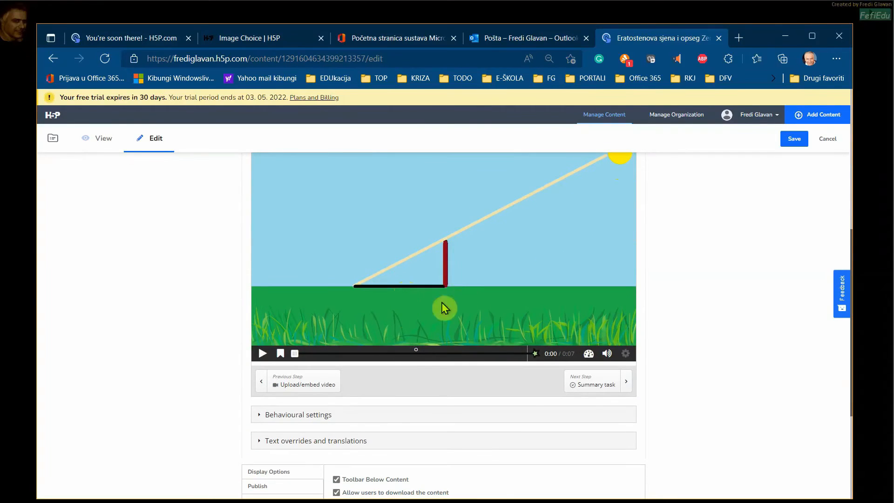
pyautogui.moveTo(290, 357); pyautogui.dragTo(415, 355)
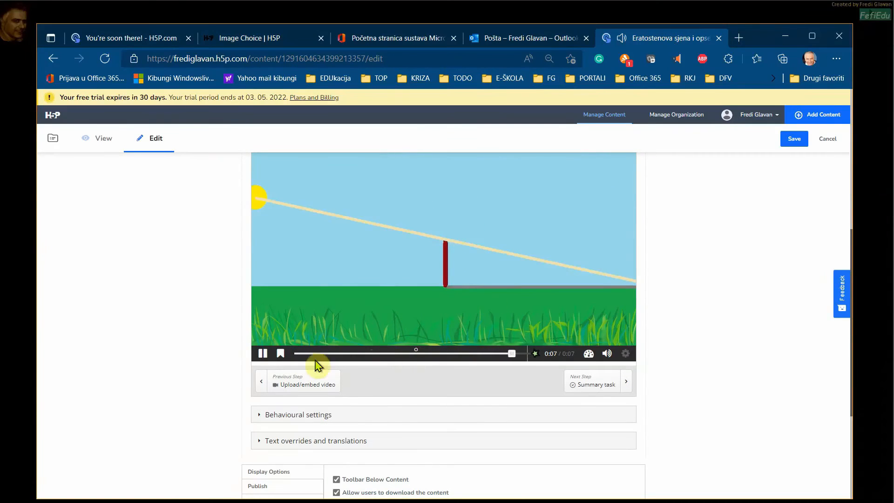
pyautogui.click(263, 354)
pyautogui.scroll(5, 375, 302)
pyautogui.scroll(-3, 377, 308)
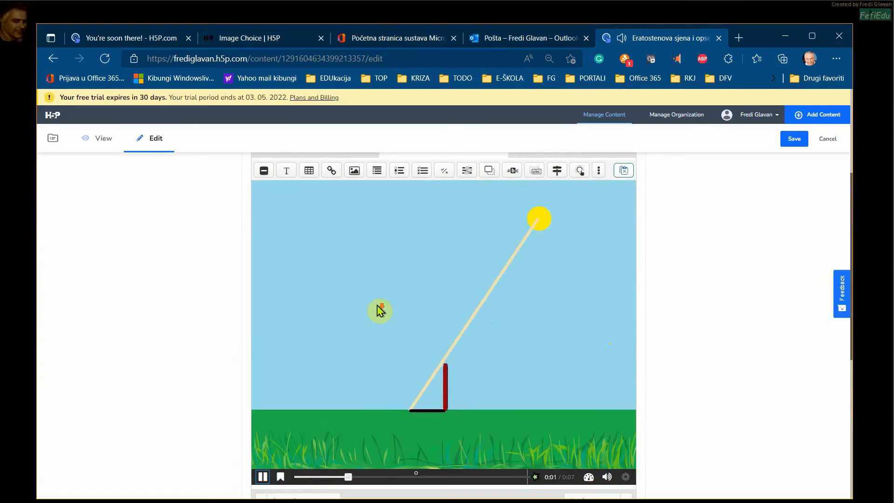
pyautogui.click(263, 477)
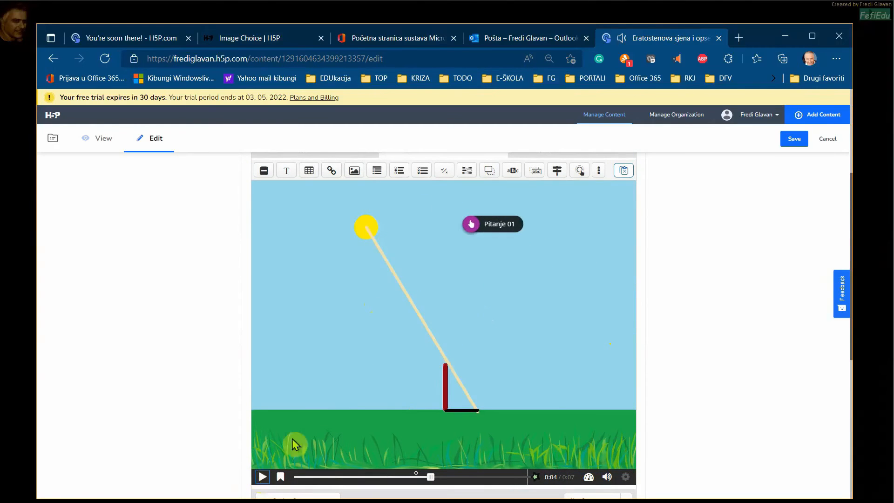
# - Turn on looping of the video in the behavioural settings, look through the remaining options, and return to the video preview
pyautogui.scroll(-1, 294, 446)
pyautogui.scroll(-3, 307, 407)
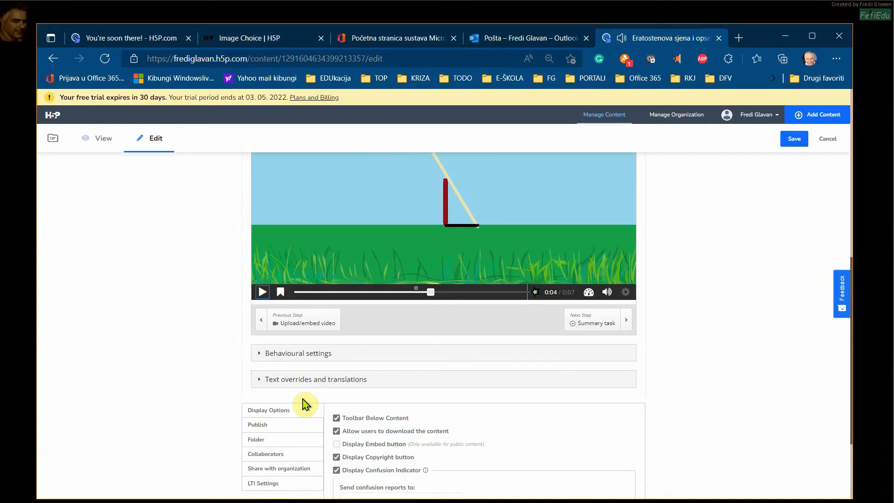
pyautogui.click(259, 354)
pyautogui.scroll(-1, 298, 370)
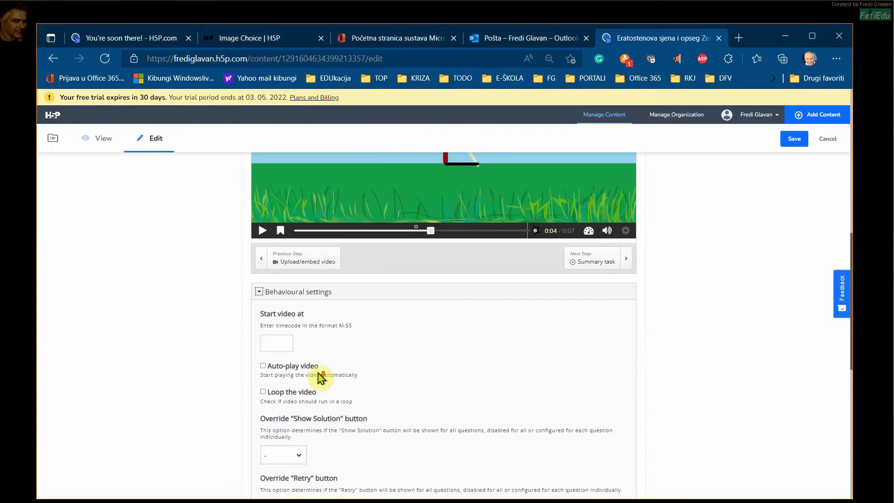
pyautogui.scroll(-2, 328, 372)
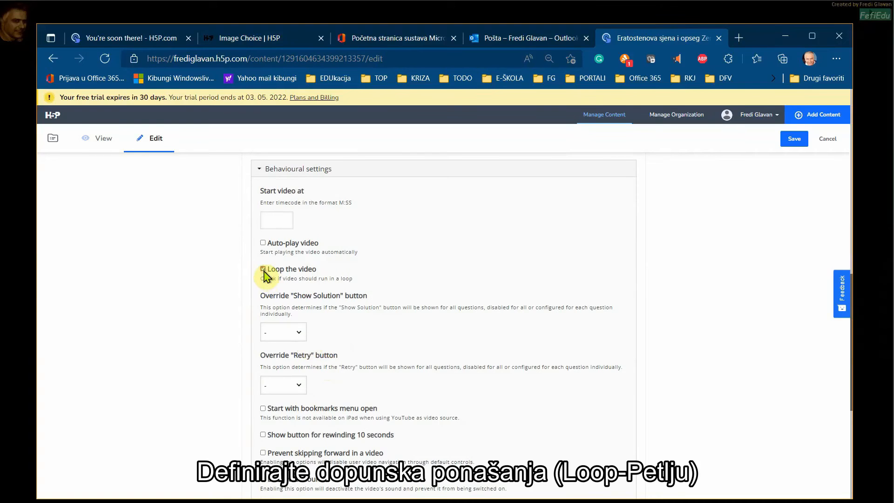
pyautogui.scroll(-1, 308, 326)
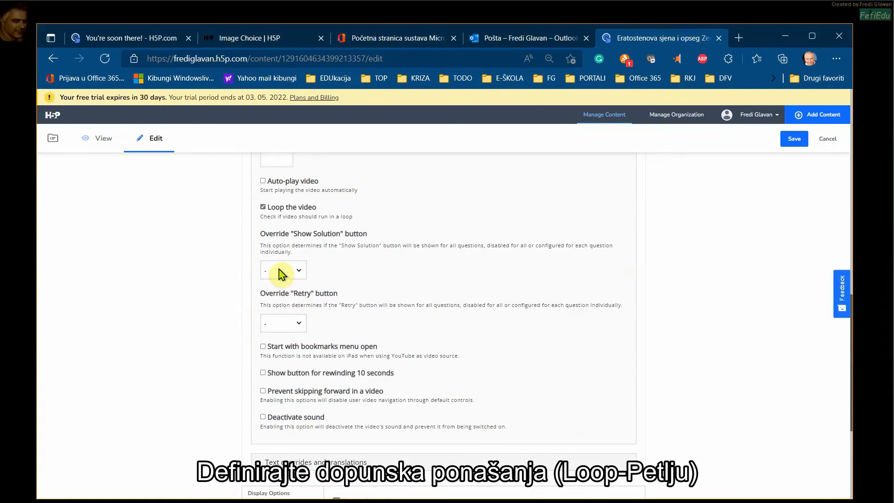
pyautogui.scroll(-1, 324, 328)
pyautogui.scroll(-1, 320, 337)
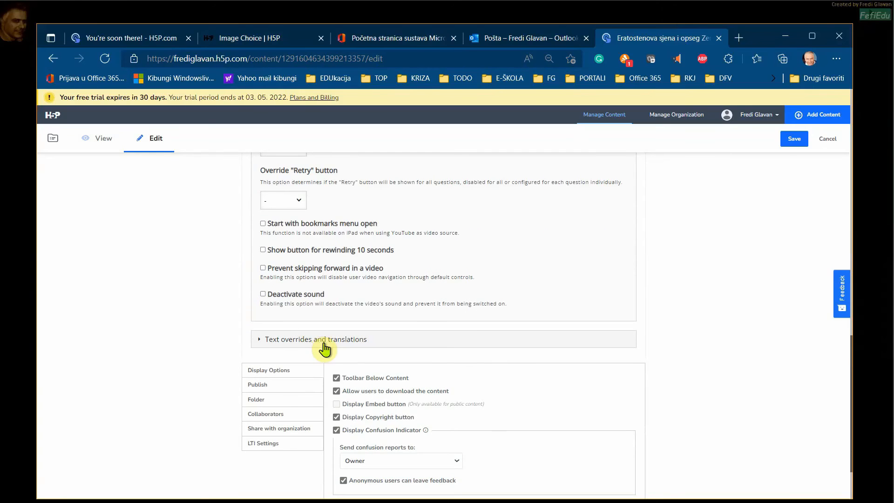
pyautogui.scroll(6, 320, 349)
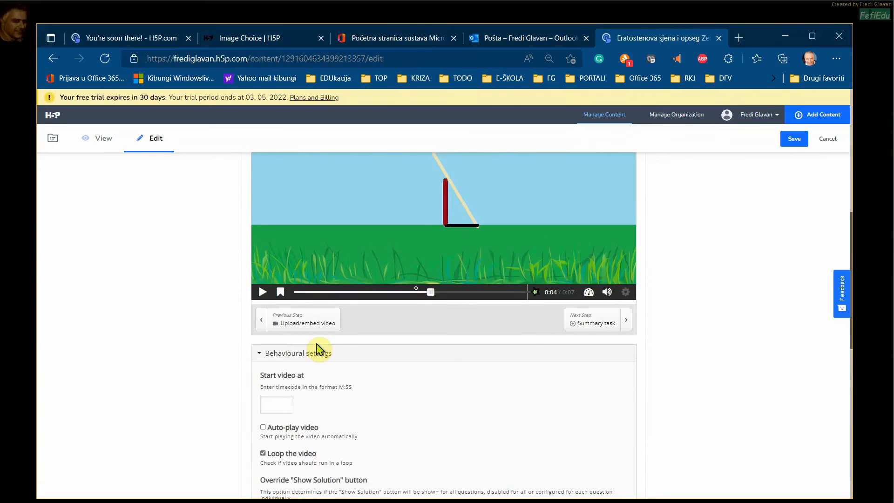
pyautogui.scroll(2, 318, 349)
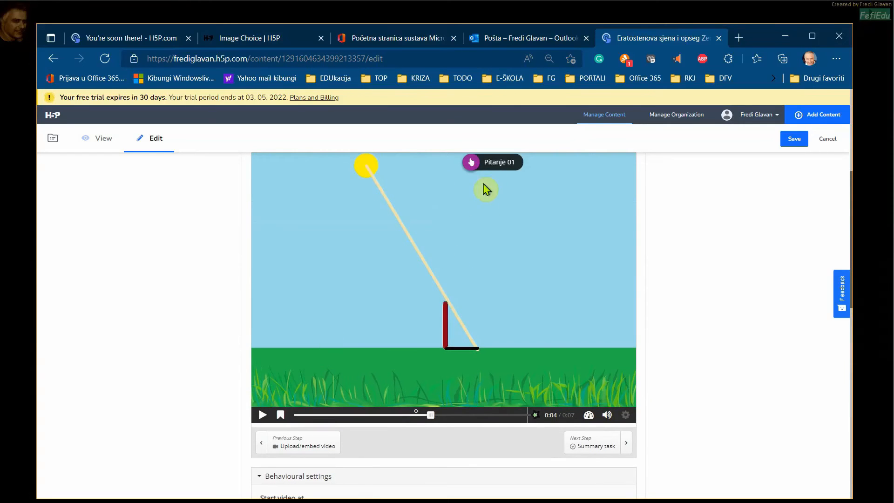
# - Jump to the question marker on the video timeline and open the "Pitanje 01" multiple choice interaction for editing
pyautogui.click(499, 165)
pyautogui.scroll(-3, 396, 296)
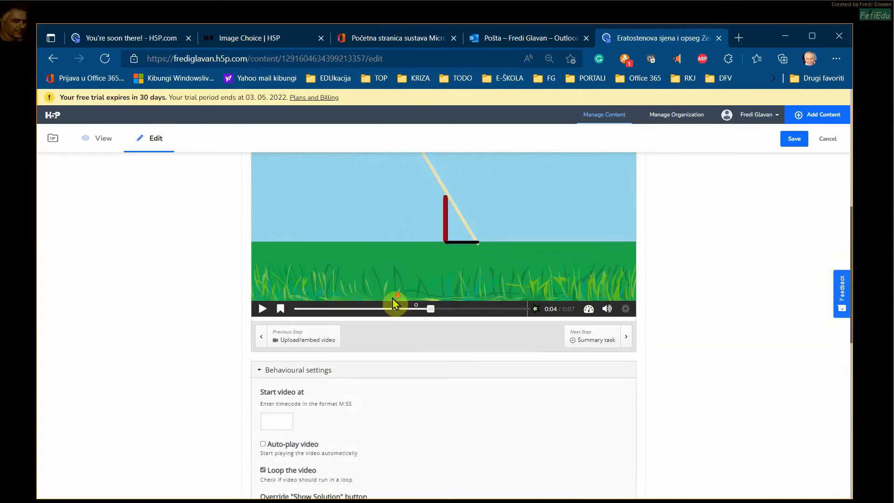
pyautogui.scroll(5, 79, 182)
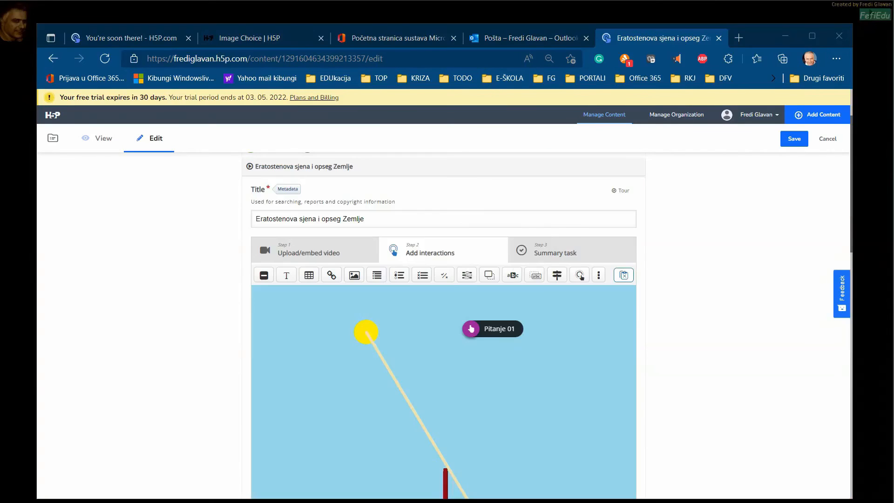
pyautogui.scroll(-3, 252, 298)
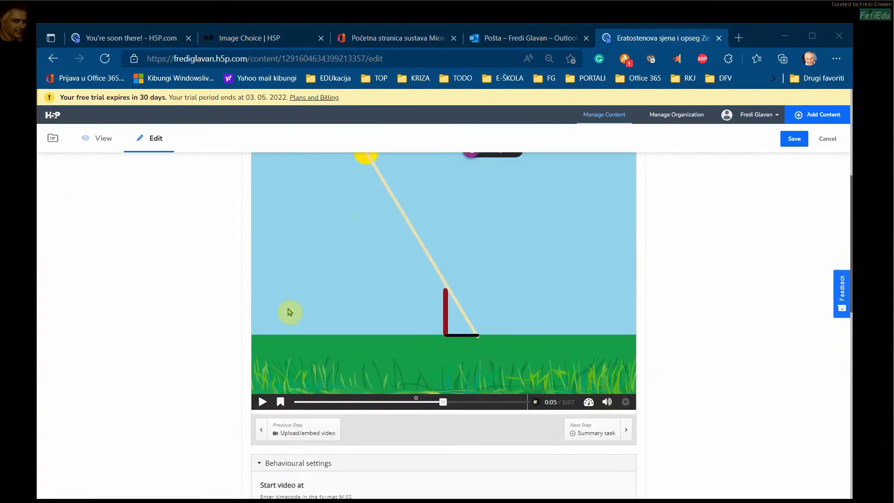
pyautogui.click(416, 397)
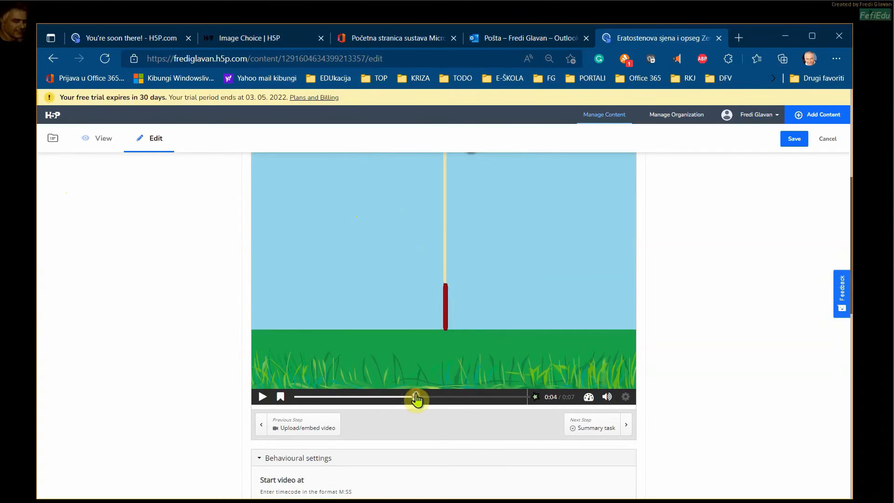
pyautogui.scroll(1, 438, 341)
pyautogui.scroll(2, 438, 342)
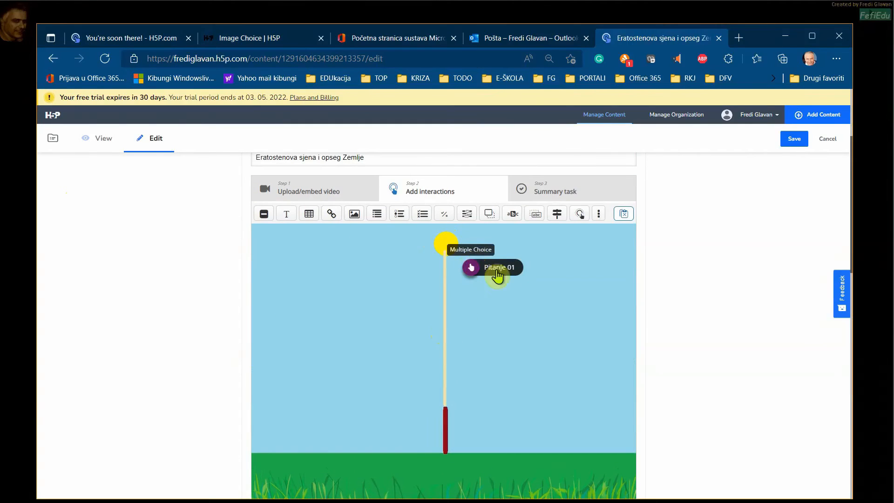
pyautogui.click(485, 272)
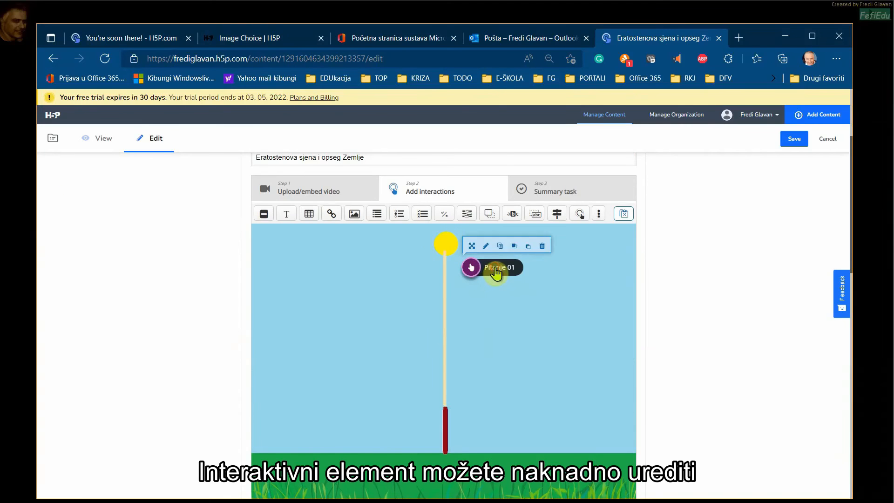
pyautogui.click(485, 246)
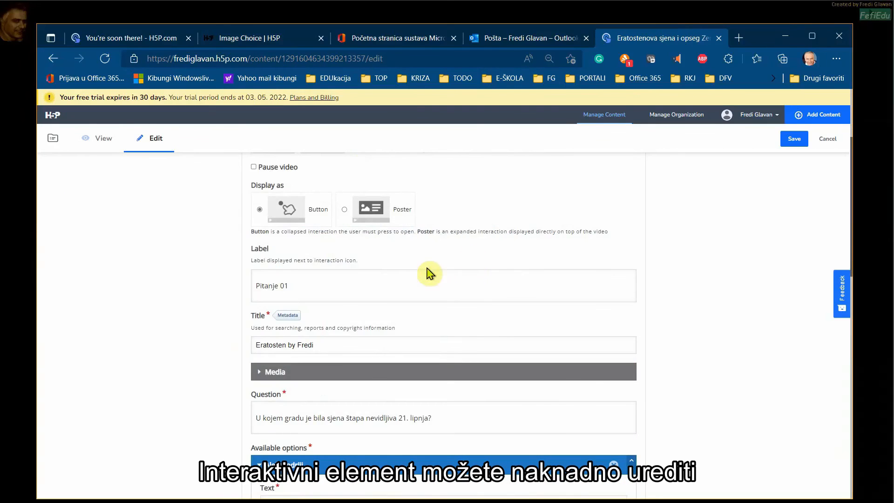
# - Turn on the confirmation dialogs for "Check" and "Retry" in the question's behavioural settings and finish editing the question
pyautogui.scroll(-3, 313, 315)
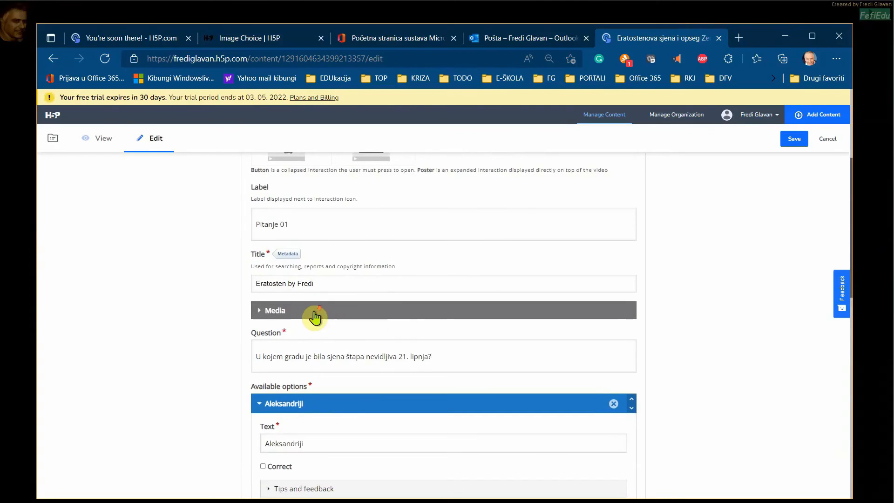
pyautogui.scroll(-6, 315, 318)
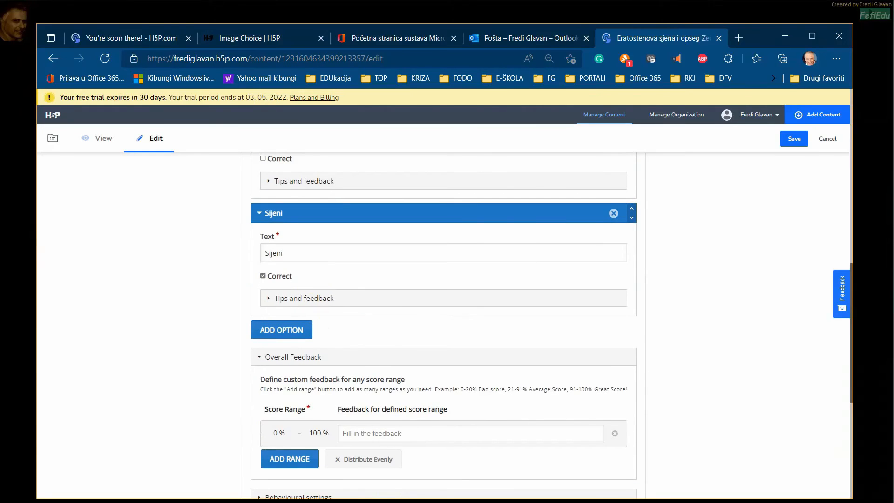
pyautogui.scroll(10, 214, 259)
pyautogui.scroll(-5, 230, 285)
pyautogui.scroll(-6, 249, 294)
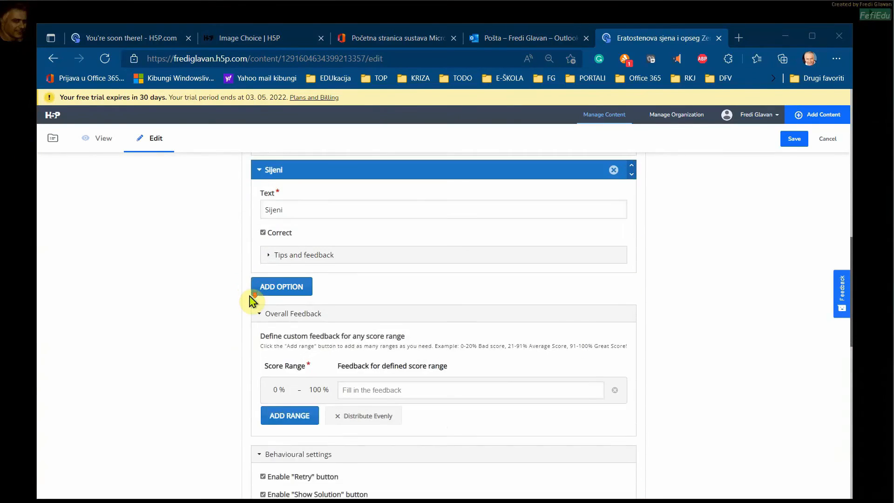
pyautogui.scroll(-4, 255, 296)
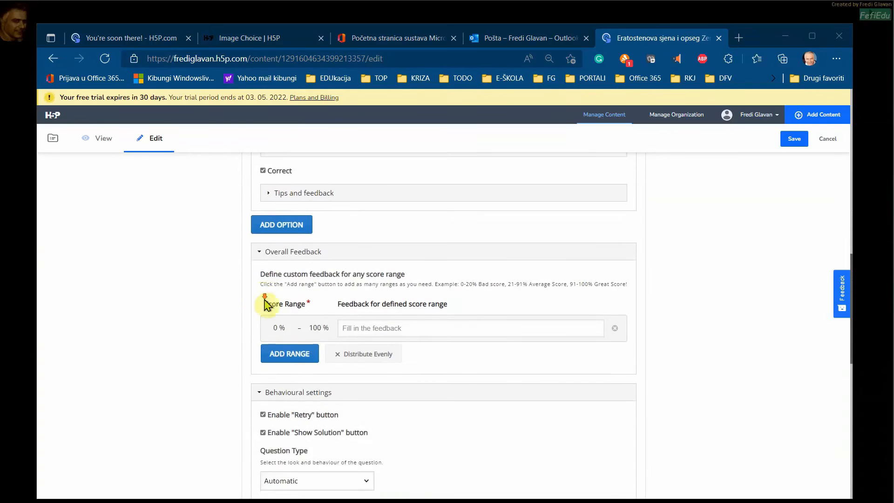
pyautogui.scroll(-1, 264, 310)
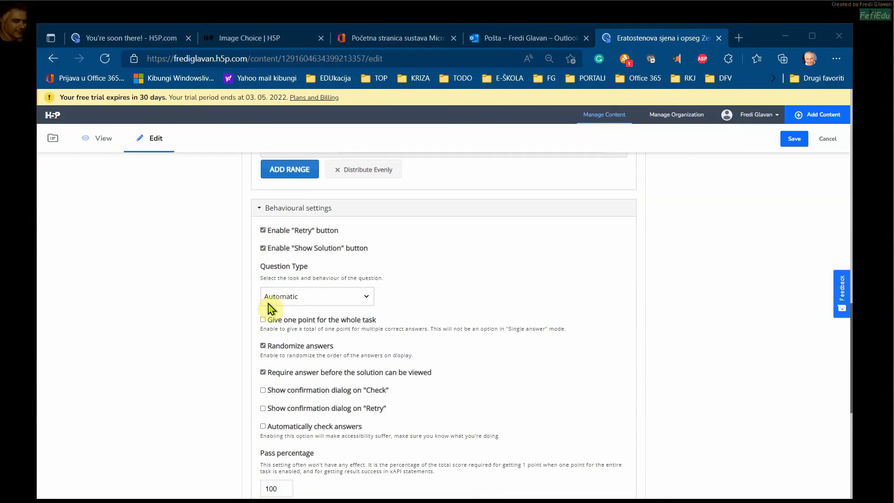
pyautogui.scroll(-1, 281, 319)
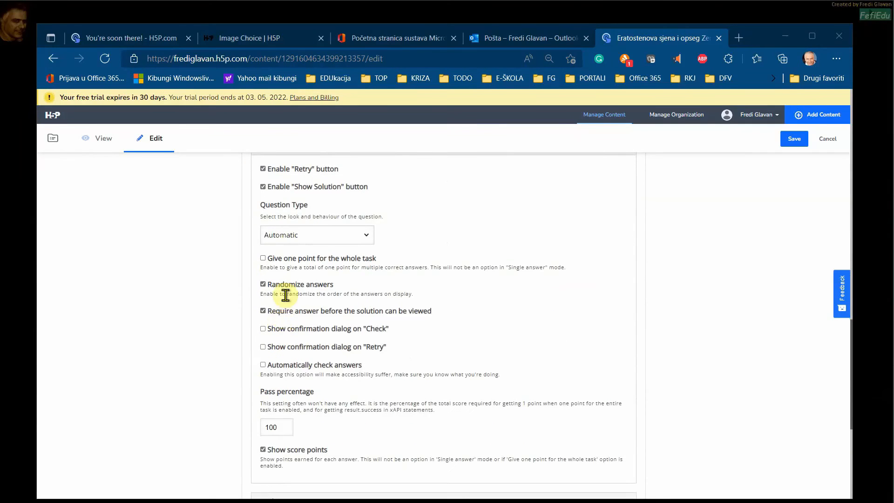
pyautogui.click(264, 330)
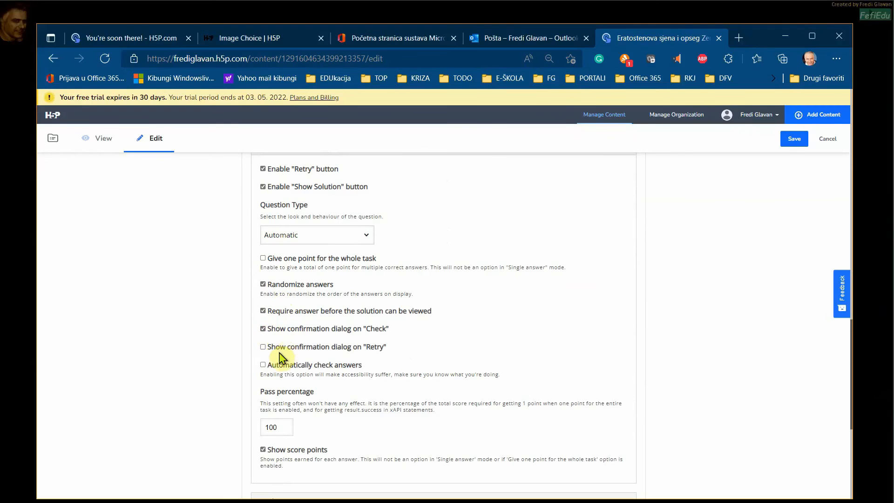
pyautogui.scroll(-3, 280, 366)
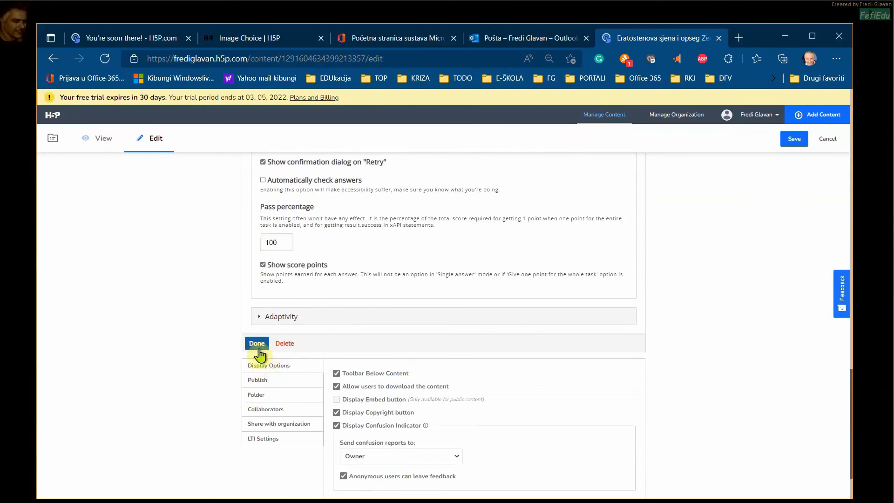
pyautogui.click(256, 344)
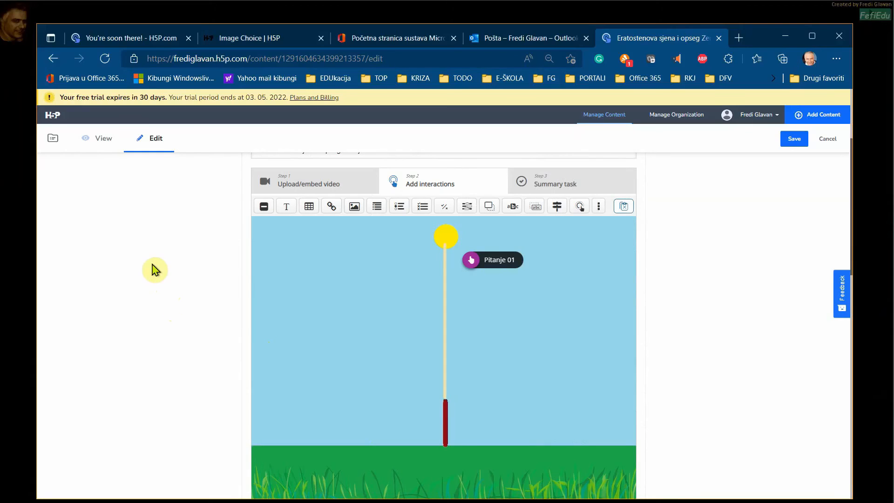
# - Stay in the editor instead of leaving with unsaved changes, and save the interactive video
pyautogui.click(102, 140)
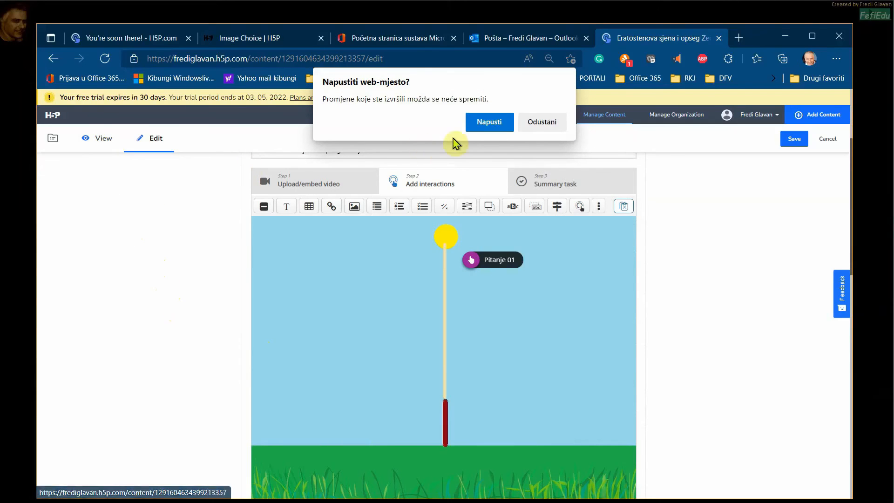
pyautogui.click(540, 122)
pyautogui.scroll(-8, 325, 315)
pyautogui.scroll(-5, 336, 328)
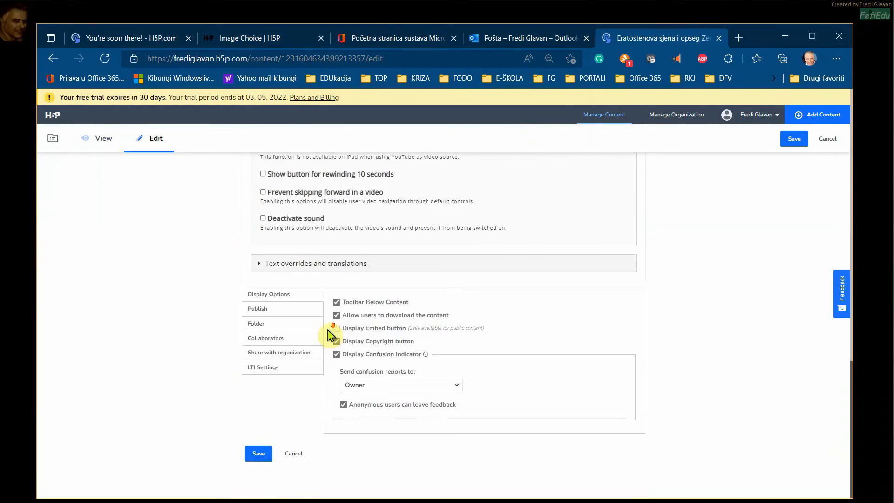
pyautogui.click(260, 450)
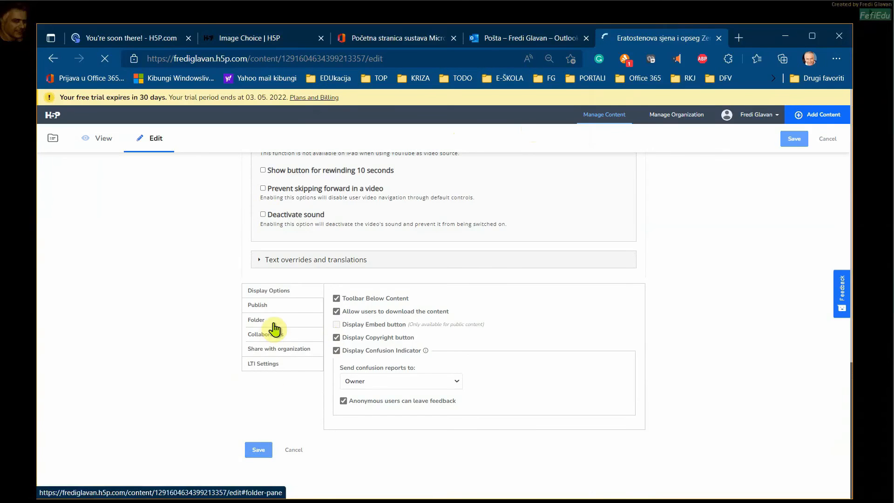
# - Play the saved interactive video past its end to check that it loops and shows "Pitanje 01" again
pyautogui.scroll(-2, 307, 321)
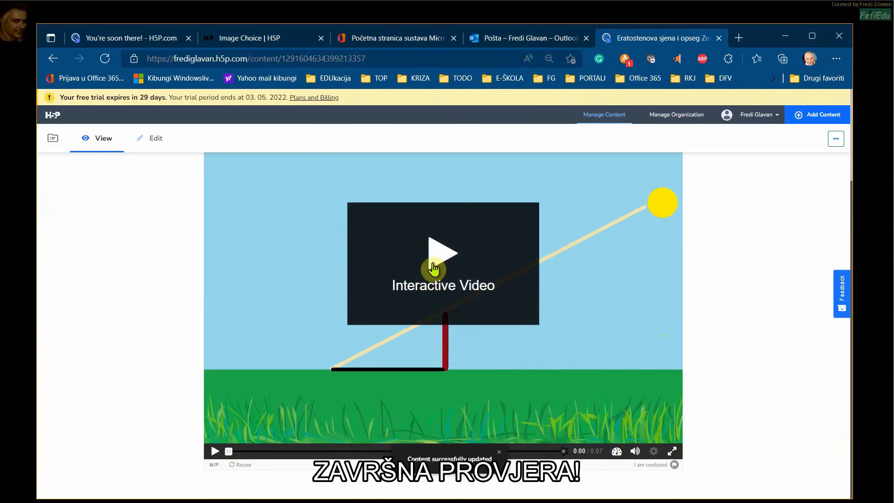
pyautogui.scroll(1, 433, 275)
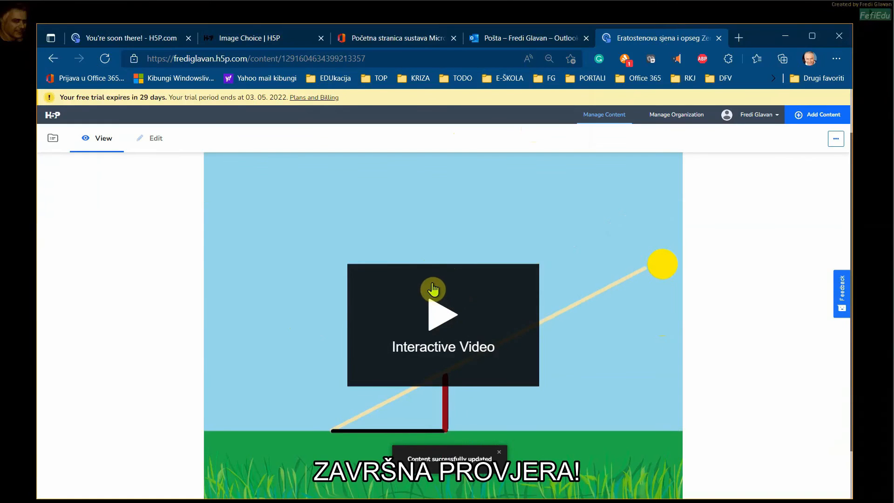
pyautogui.click(434, 315)
pyautogui.scroll(1, 436, 322)
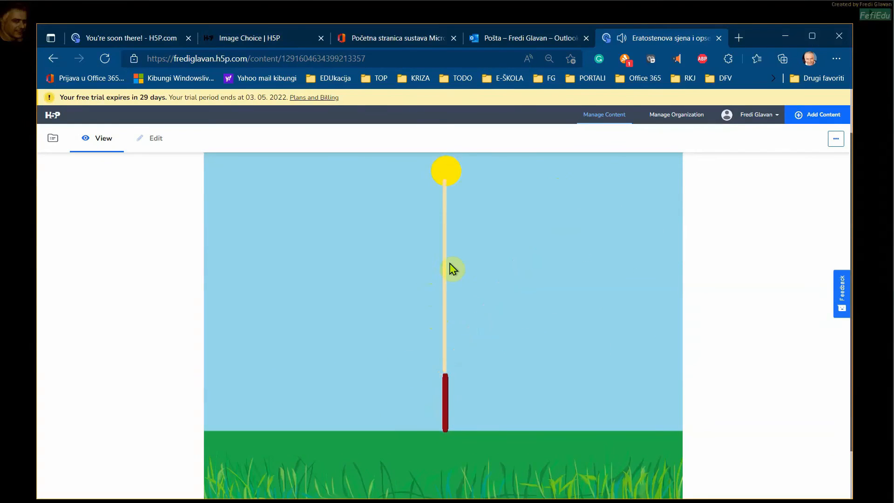
pyautogui.scroll(1, 460, 267)
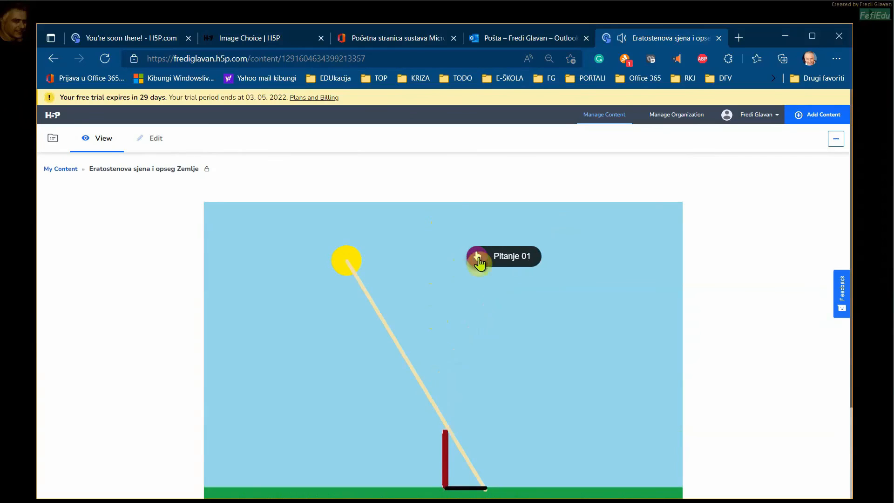
pyautogui.scroll(-1, 493, 273)
pyautogui.scroll(-1, 493, 278)
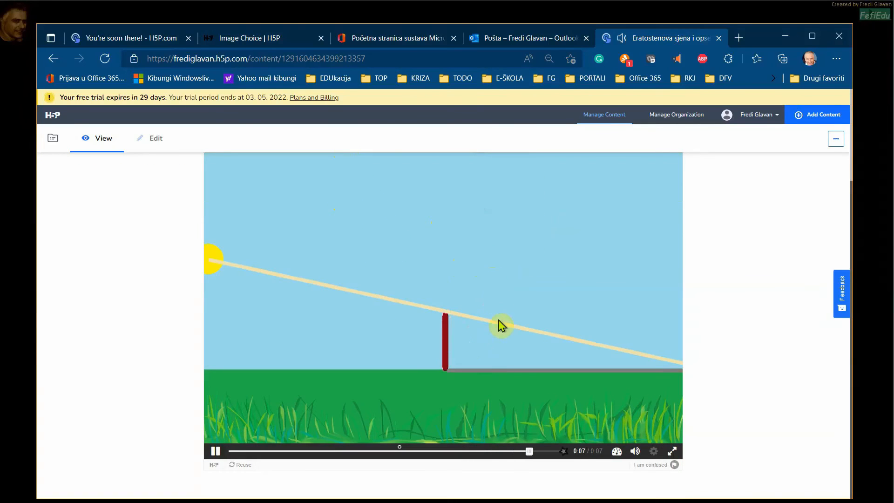
pyautogui.scroll(1, 484, 311)
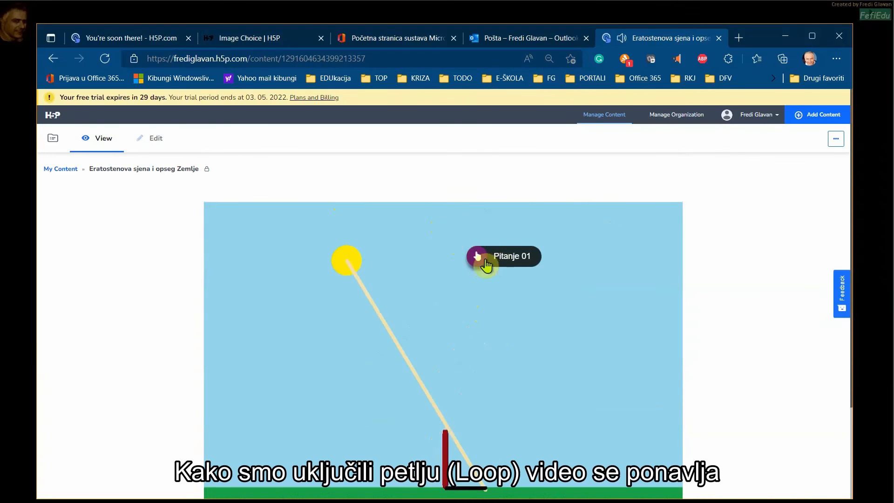
# - Open the "Pitanje 01" question, answer it with "Aleksandriji", check the answer and confirm finishing
pyautogui.click(496, 260)
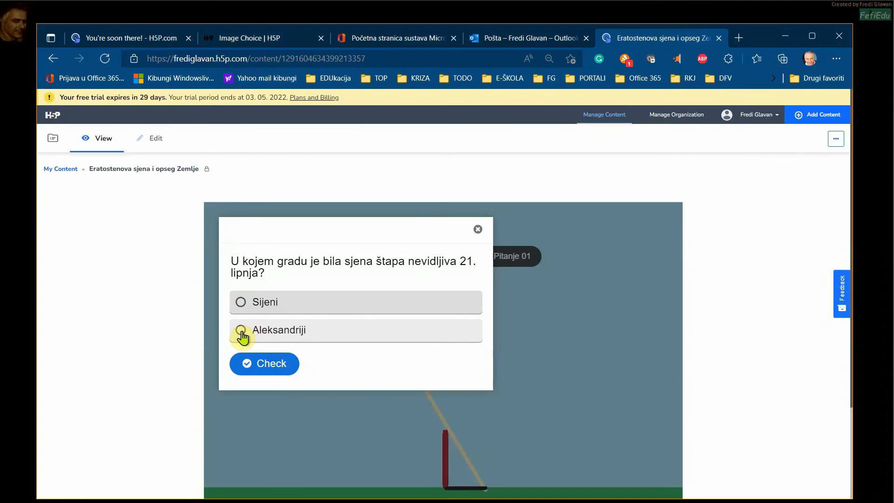
pyautogui.click(266, 365)
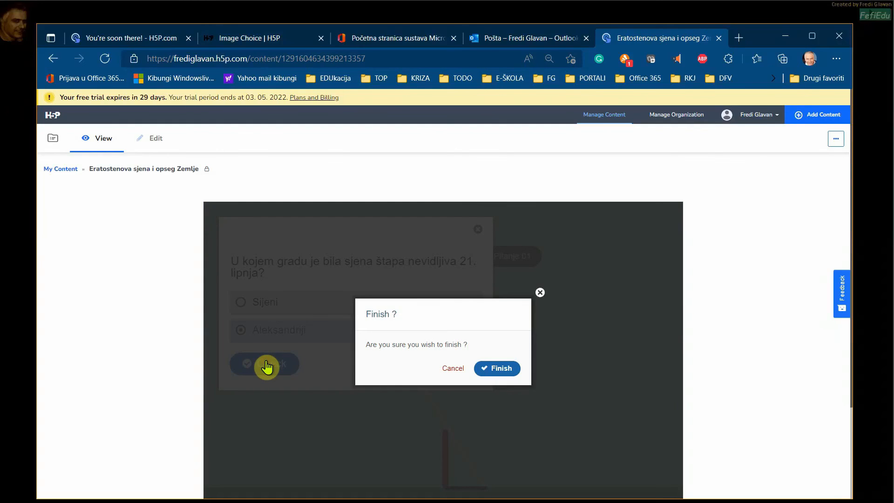
pyautogui.click(496, 371)
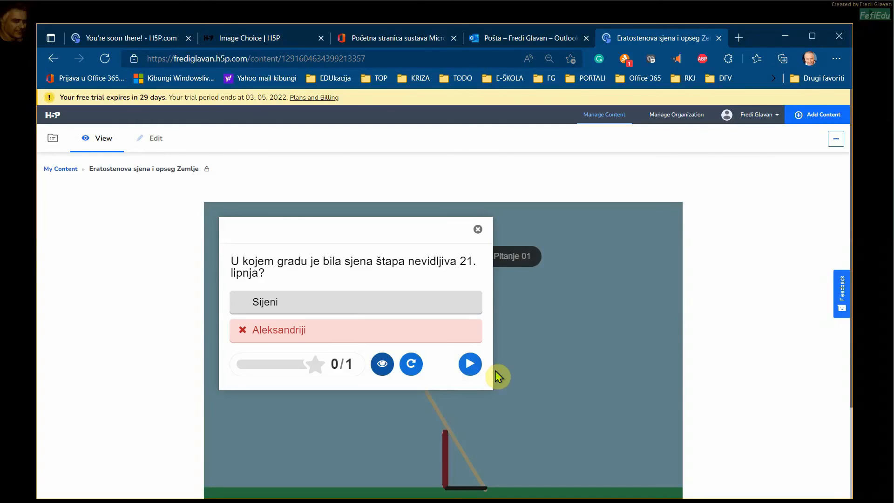
# - Retry the question with confirmation, answer it with "Sijeni", check the answer and confirm finishing
pyautogui.click(411, 369)
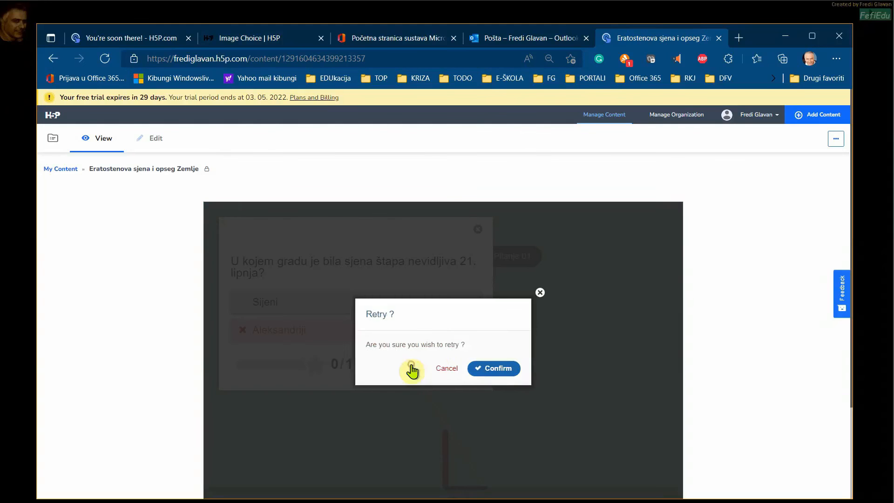
pyautogui.click(493, 370)
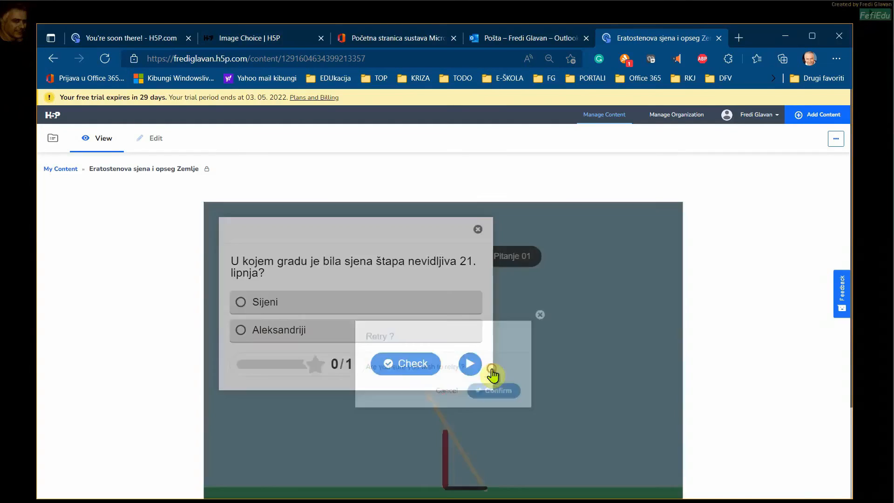
pyautogui.click(241, 305)
pyautogui.click(447, 368)
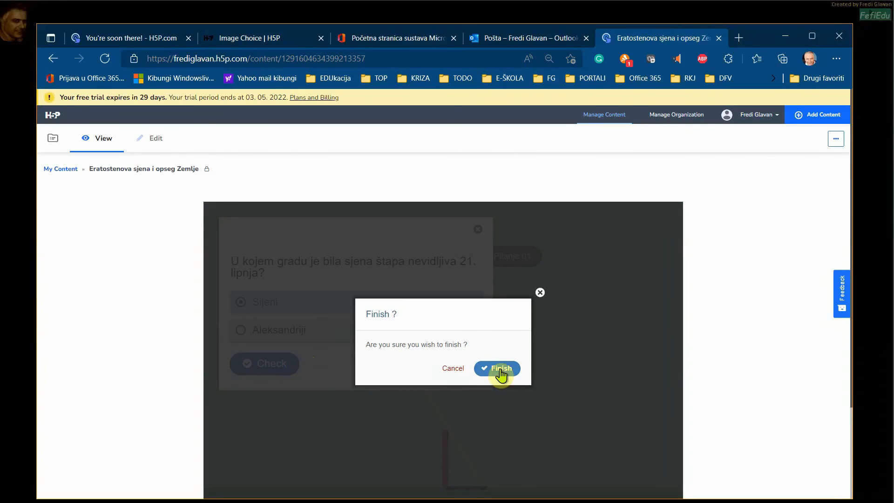
pyautogui.click(501, 370)
# - Continue the video from the answered question, review the answer summary, and let the playback loop
pyautogui.scroll(-1, 473, 366)
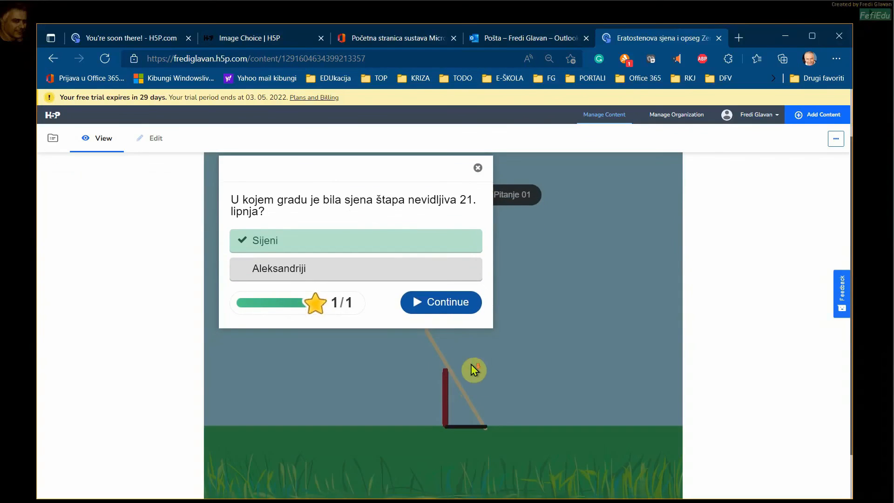
pyautogui.click(441, 308)
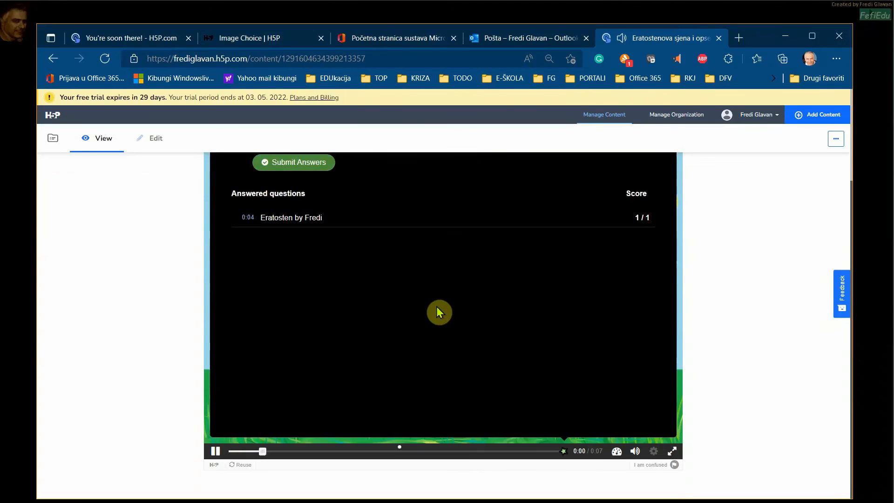
pyautogui.scroll(3, 439, 312)
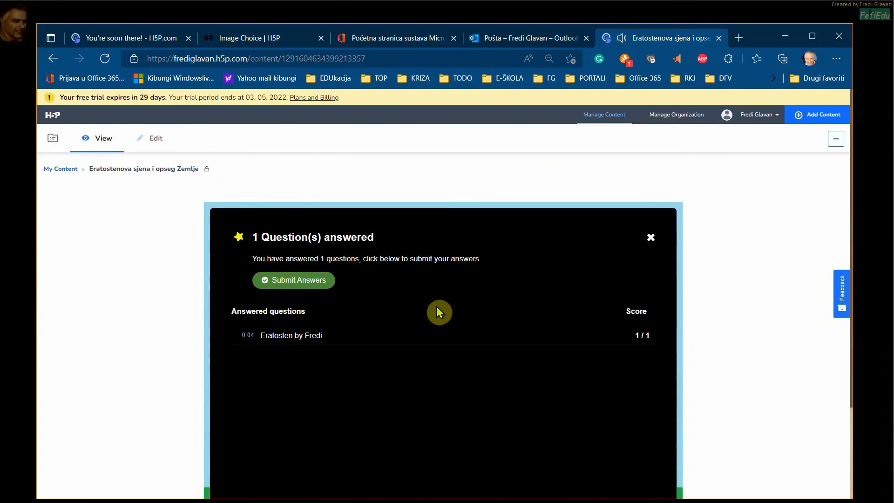
pyautogui.scroll(-1, 437, 307)
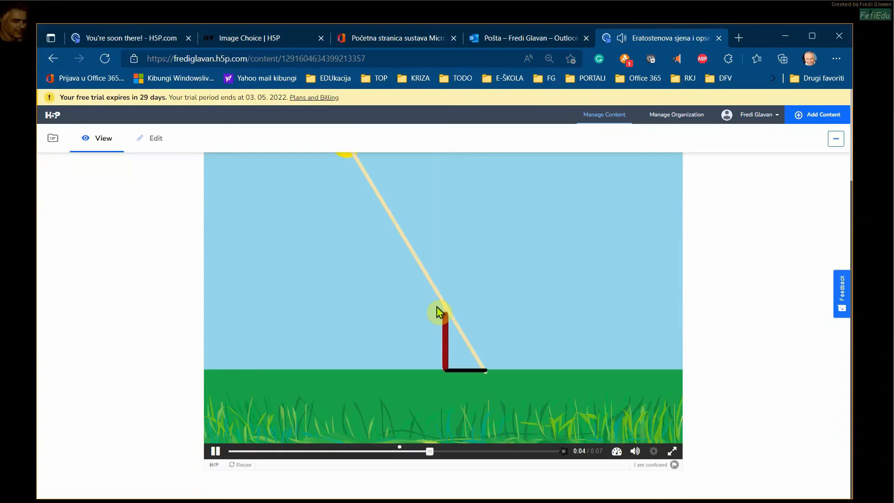
pyautogui.scroll(2, 432, 312)
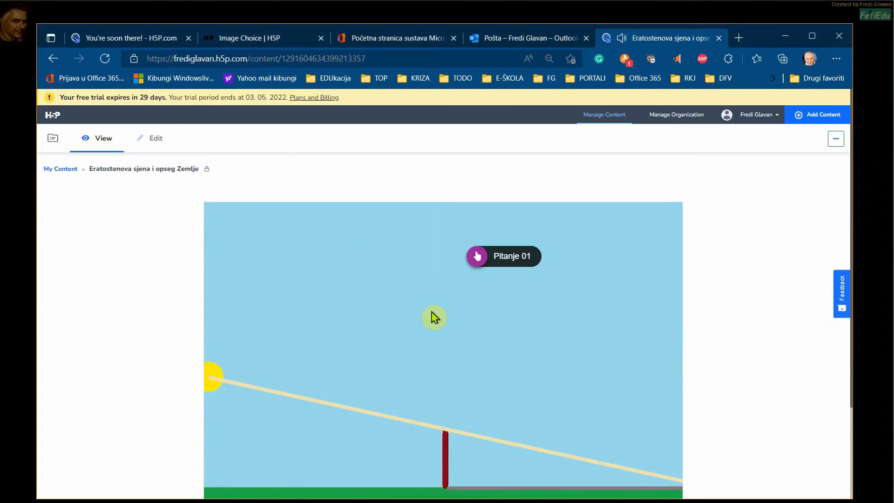
pyautogui.scroll(-1, 433, 317)
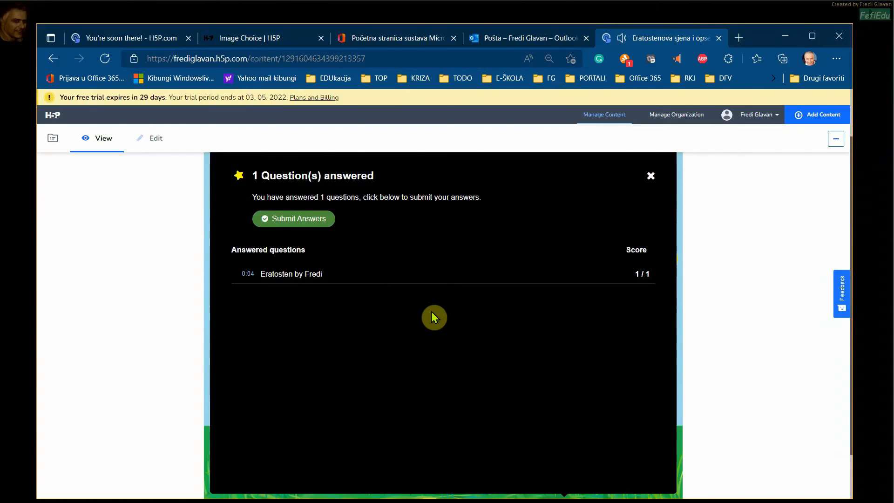
pyautogui.scroll(1, 433, 317)
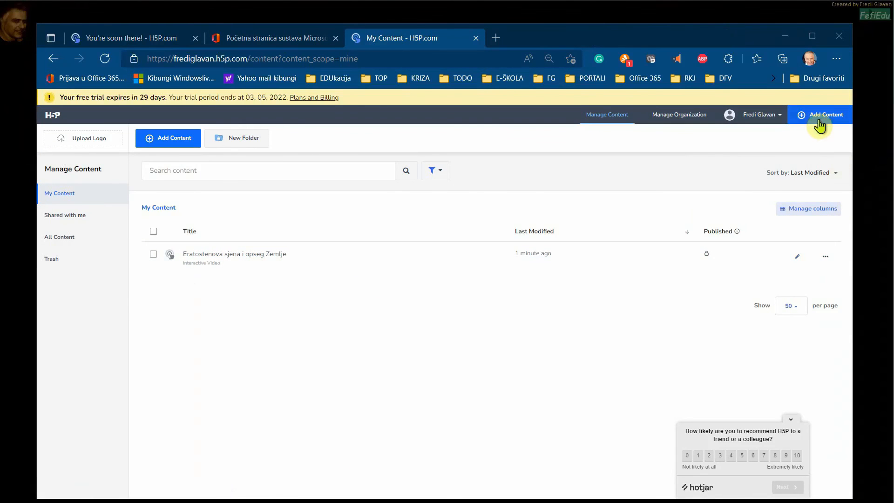
# - Upload the avatar 300 PNG from the SUSTAVSKE folder as the account's profile picture and save the profile
pyautogui.click(778, 116)
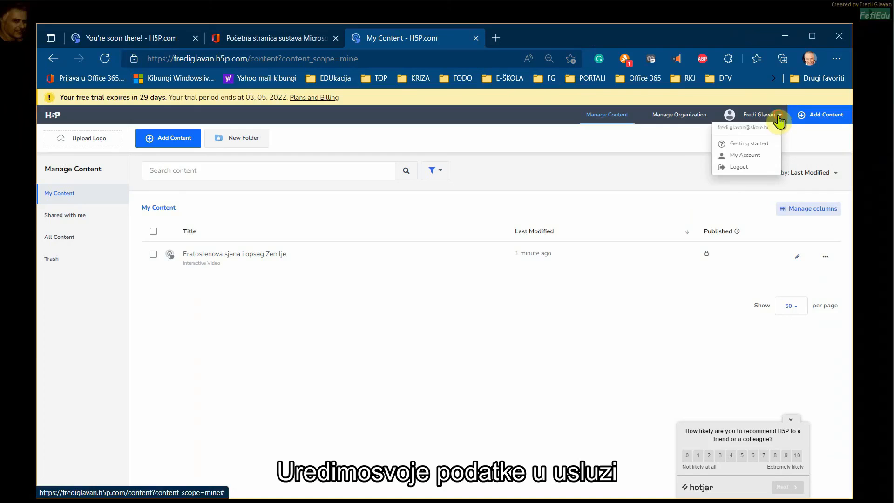
pyautogui.click(744, 157)
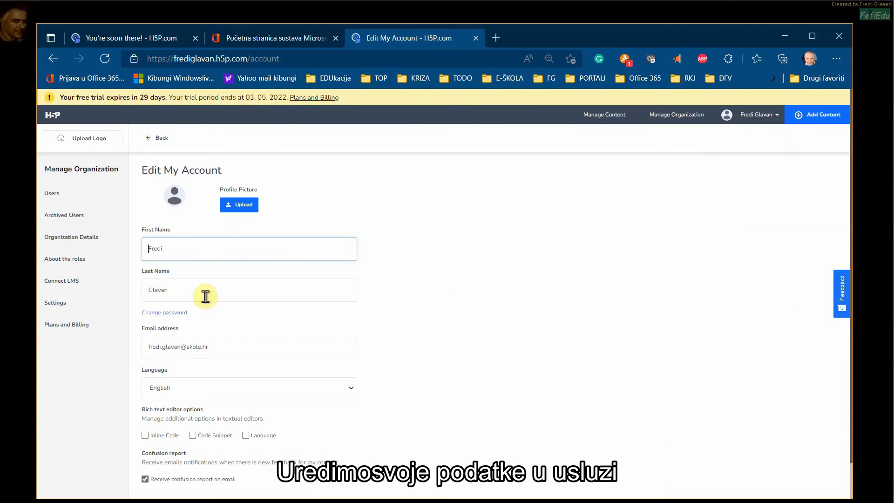
pyautogui.click(178, 201)
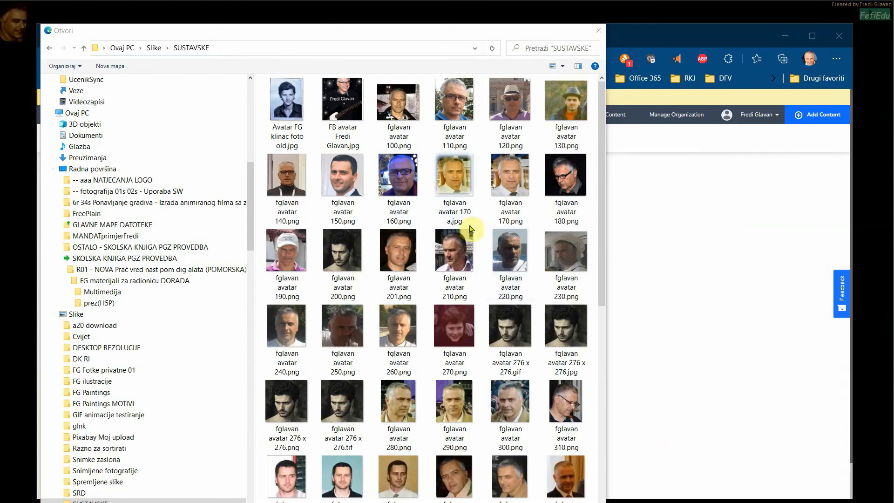
pyautogui.click(509, 404)
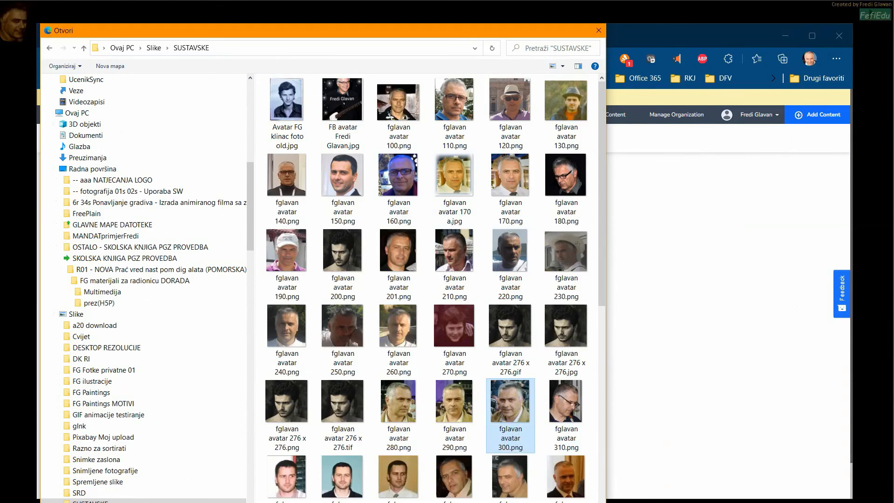
pyautogui.moveTo(507, 502); pyautogui.dragTo(507, 444)
pyautogui.click(531, 431)
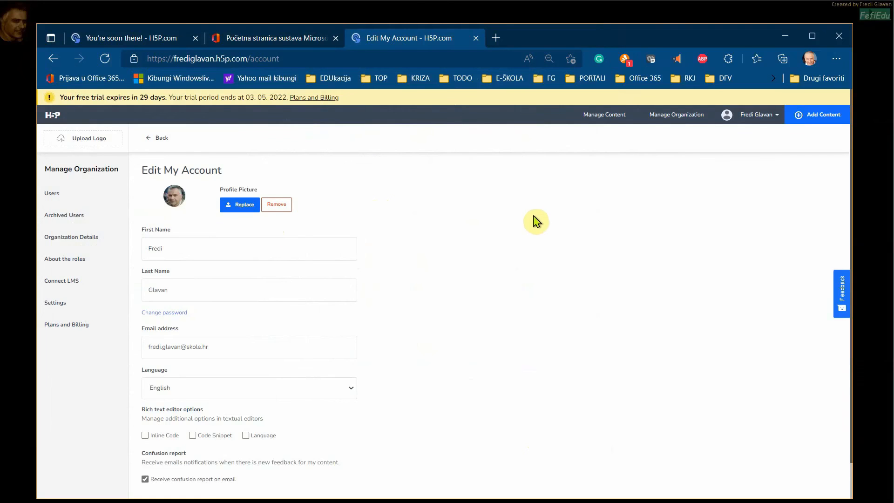
pyautogui.scroll(-1, 323, 327)
pyautogui.scroll(-1, 322, 327)
pyautogui.click(157, 471)
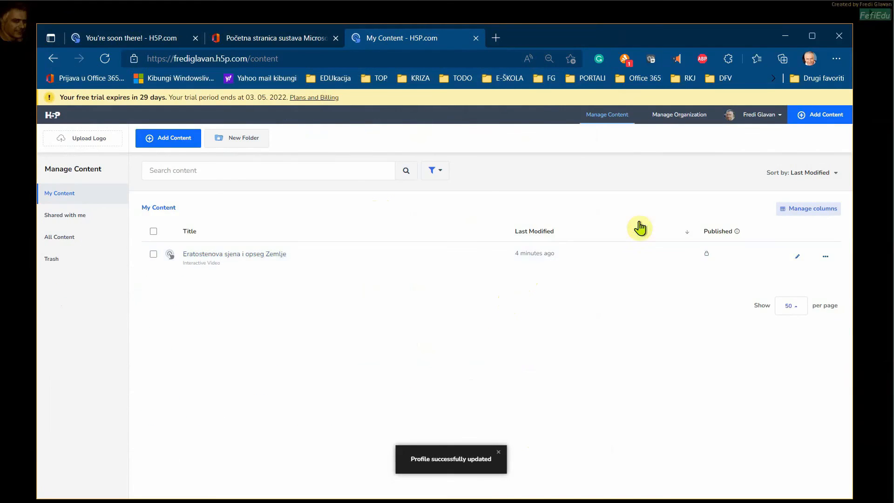
# - Log out of the H5P.com account
pyautogui.click(778, 116)
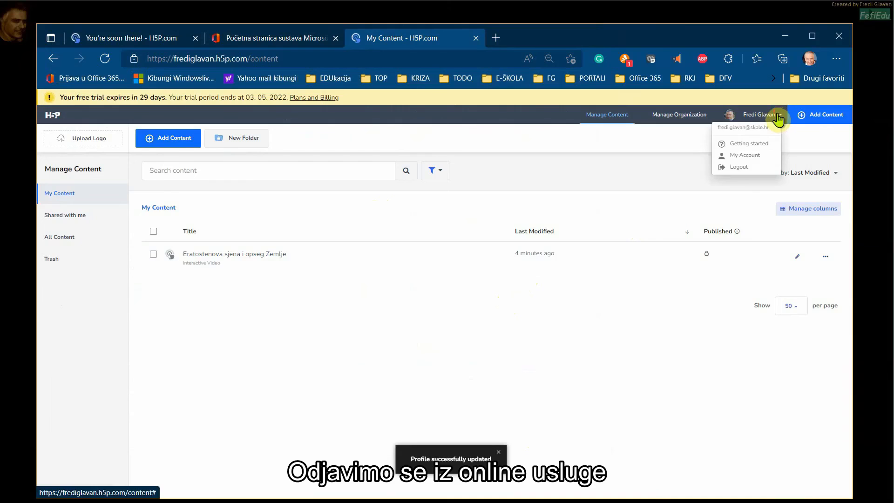
pyautogui.click(738, 168)
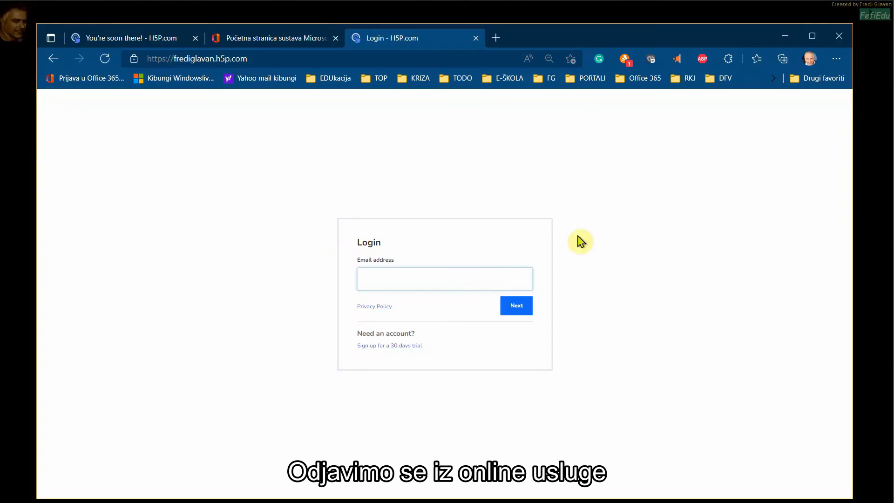